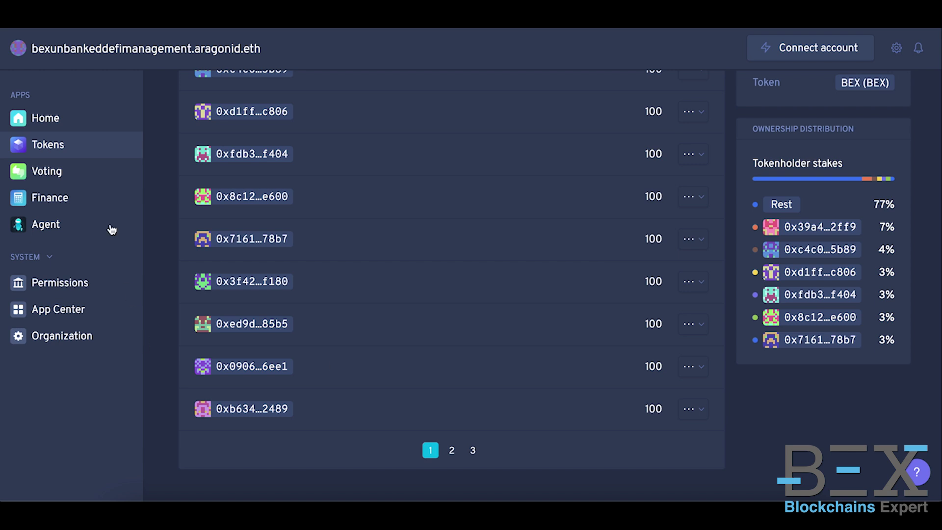
- Review the organization's token balances and transfer history in Finance
left_click(49, 200)
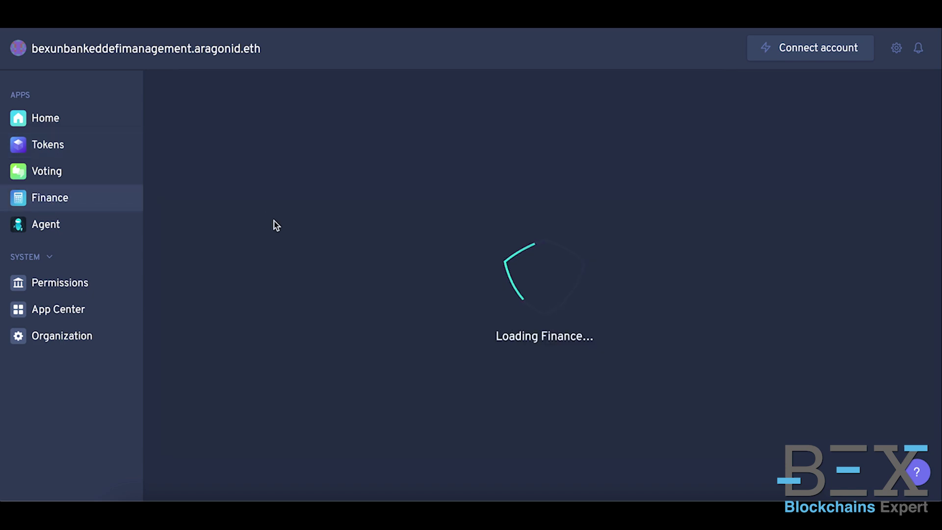
scroll(364, 264, "down", 7)
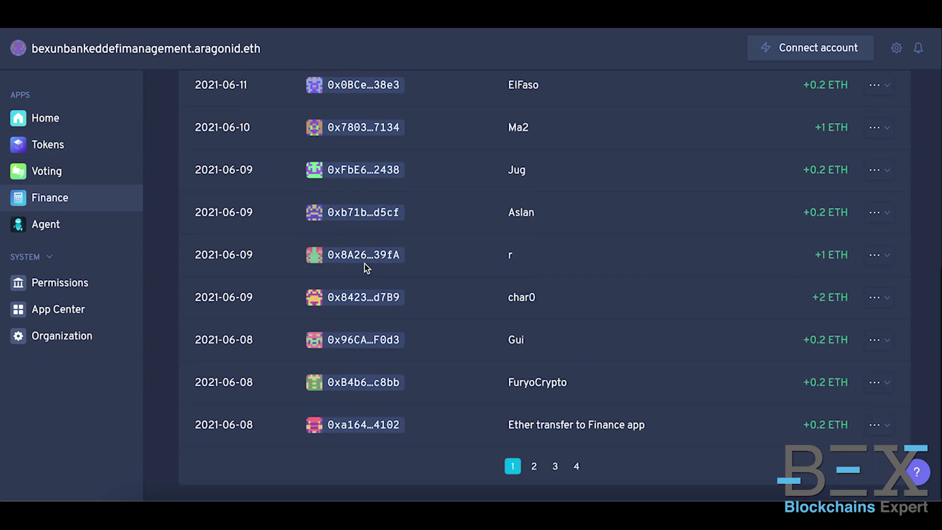
left_click(513, 466)
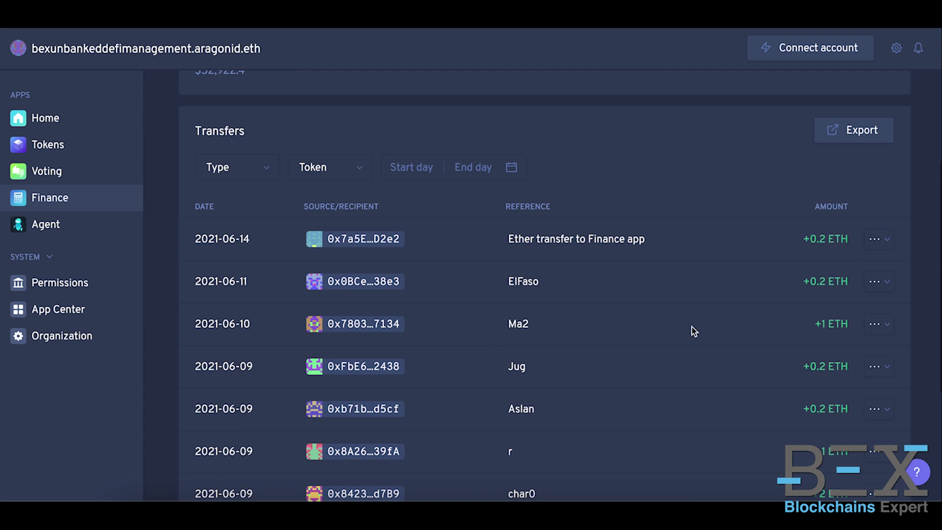
scroll(691, 327, "up", 3)
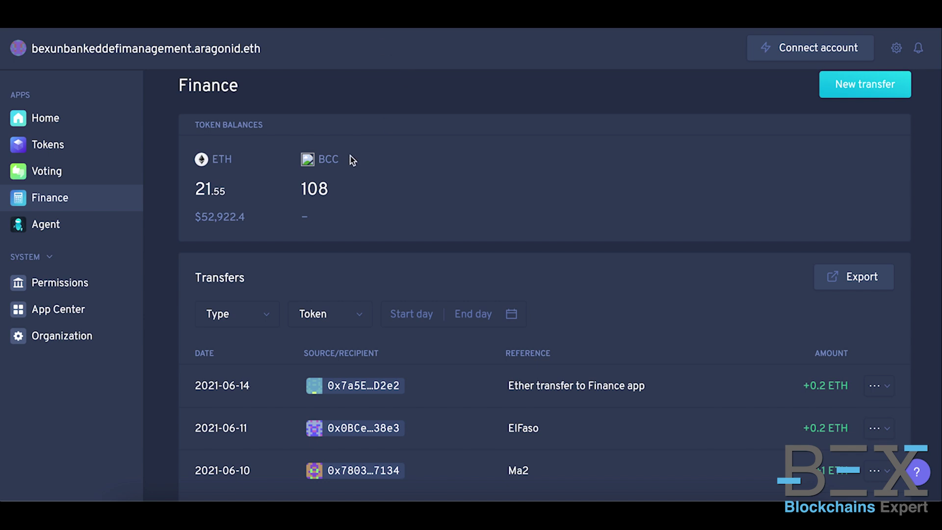
- Examine the contract addresses of the installed Aragon apps in the organization settings
left_click(52, 335)
scroll(355, 287, "down", 3)
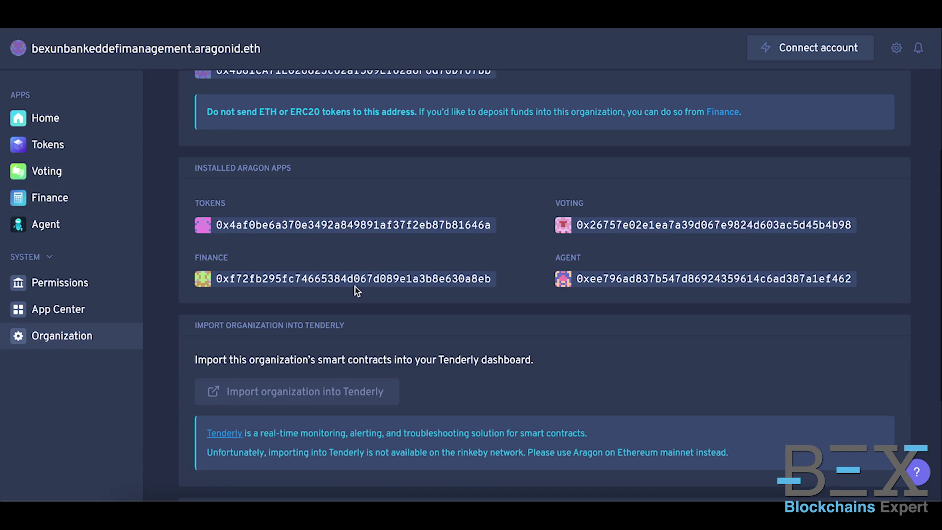
scroll(355, 286, "down", 1)
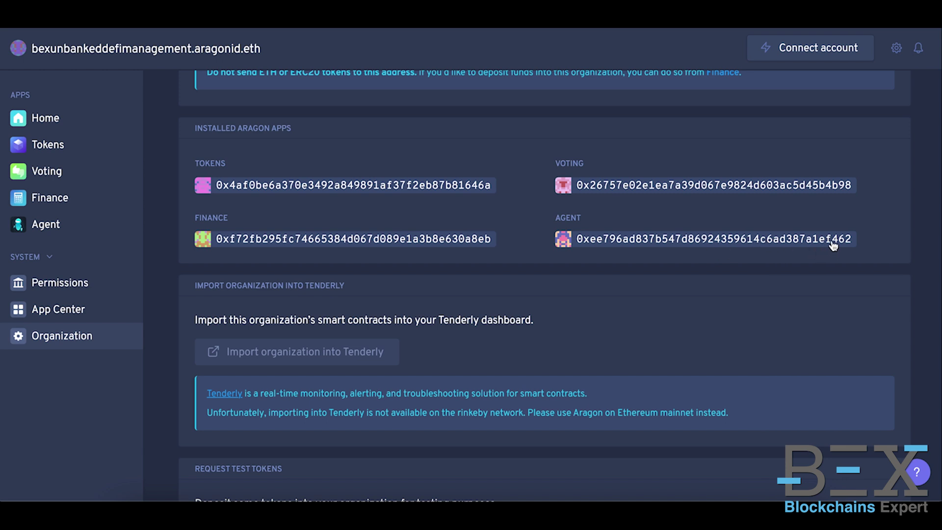
- Revisit the Finance balances and examine the BEX token holders, their balances and the ownership distribution
left_click(53, 145)
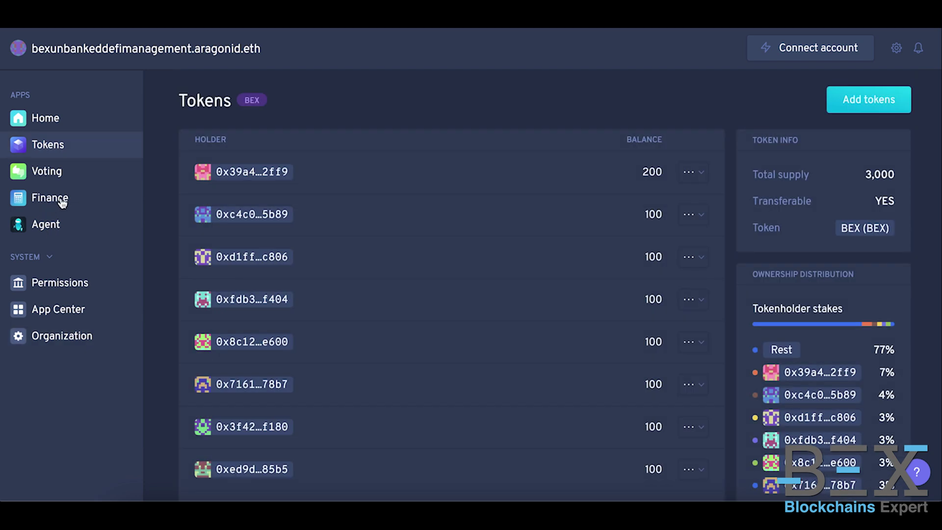
left_click(62, 201)
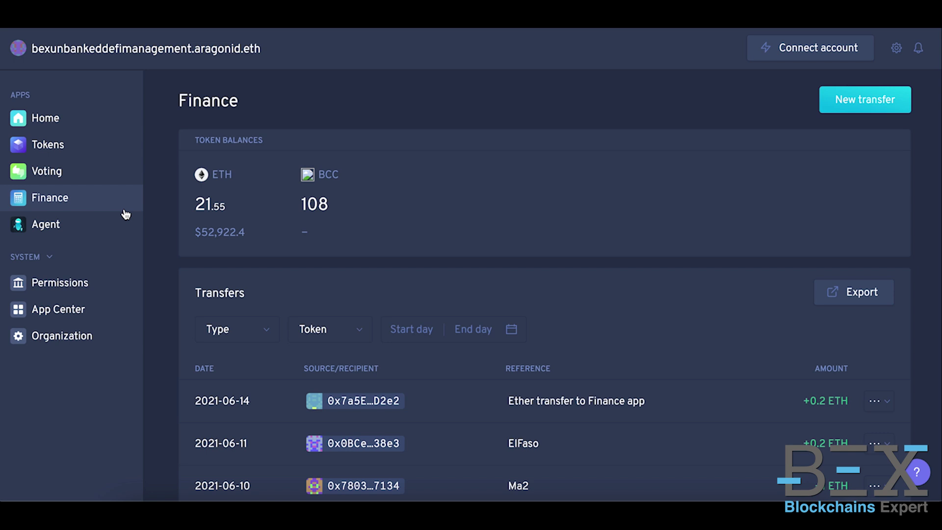
left_click(63, 143)
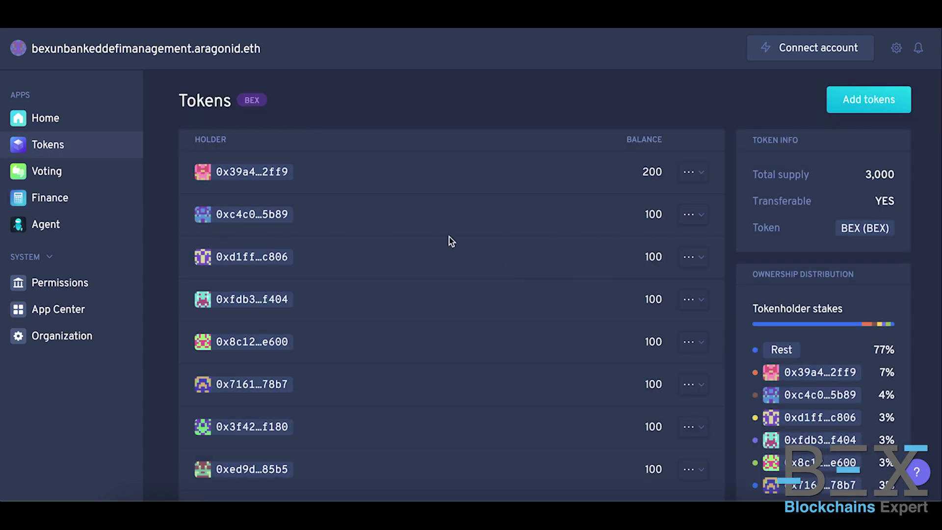
scroll(450, 237, "down", 5)
scroll(482, 206, "up", 5)
scroll(649, 186, "down", 3)
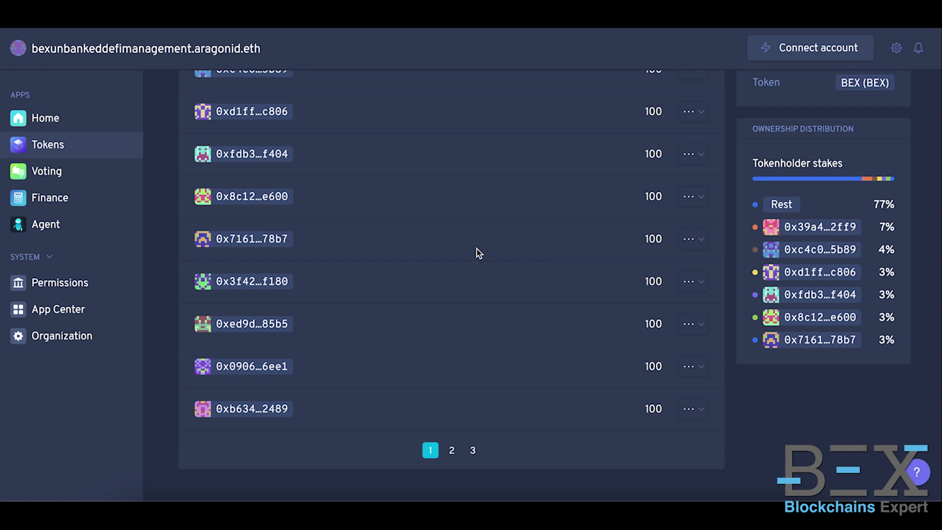
scroll(479, 253, "up", 3)
scroll(479, 252, "down", 3)
scroll(479, 253, "up", 5)
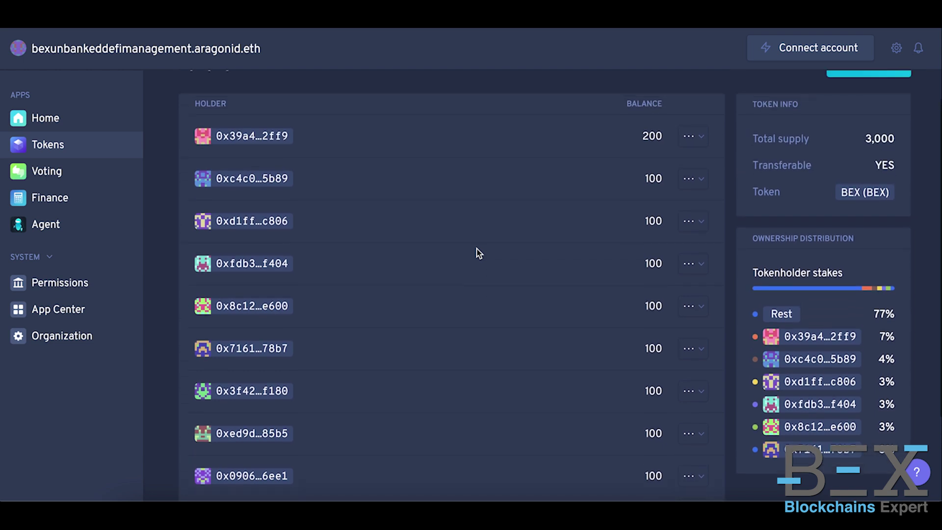
scroll(479, 253, "down", 5)
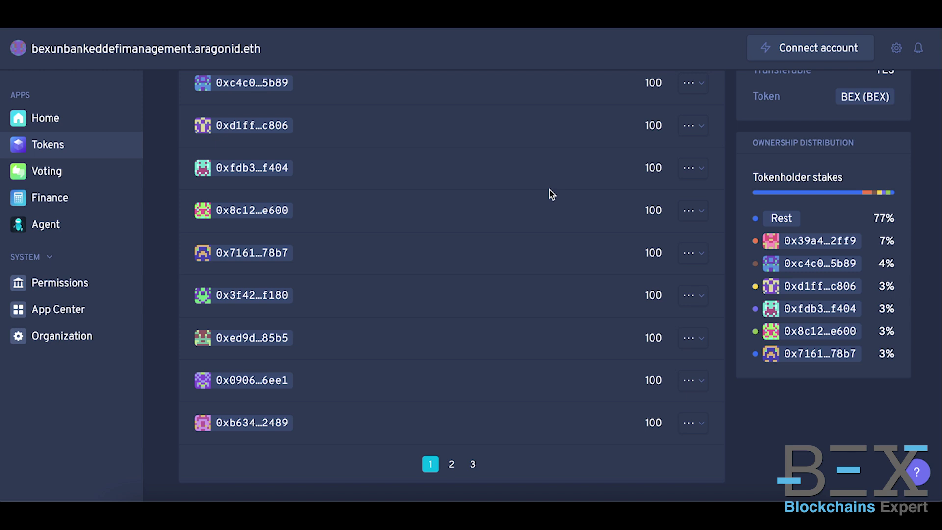
- Open Vote #7 and read its description, current votes, remaining time, support and minimum approval
left_click(74, 170)
left_click(260, 255)
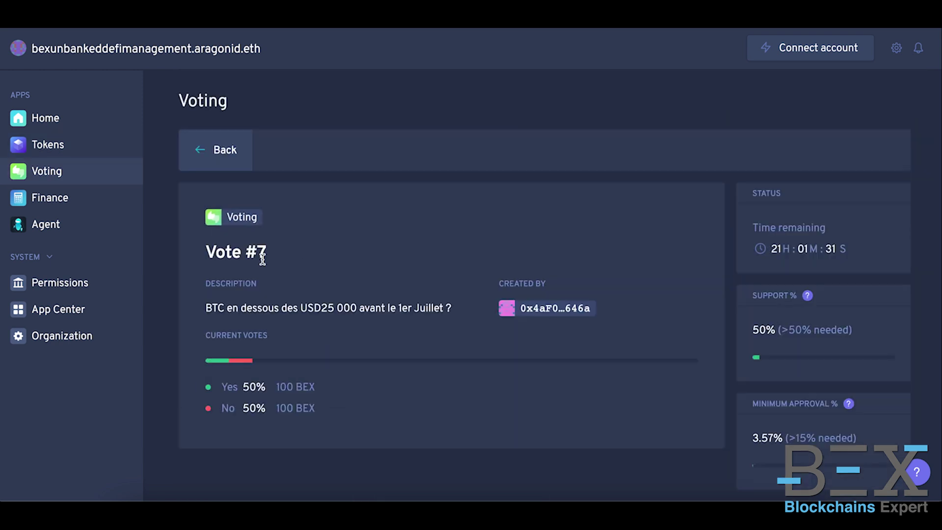
scroll(421, 204, "down", 3)
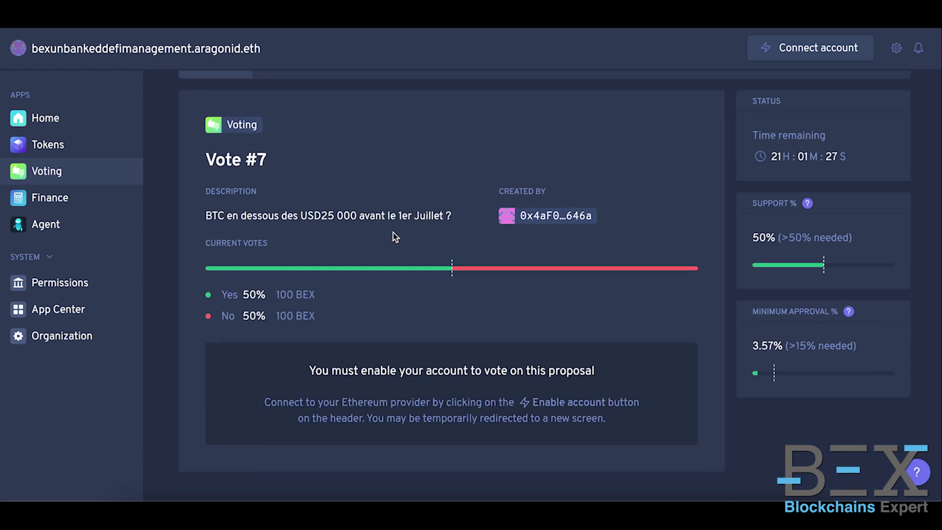
scroll(294, 205, "up", 3)
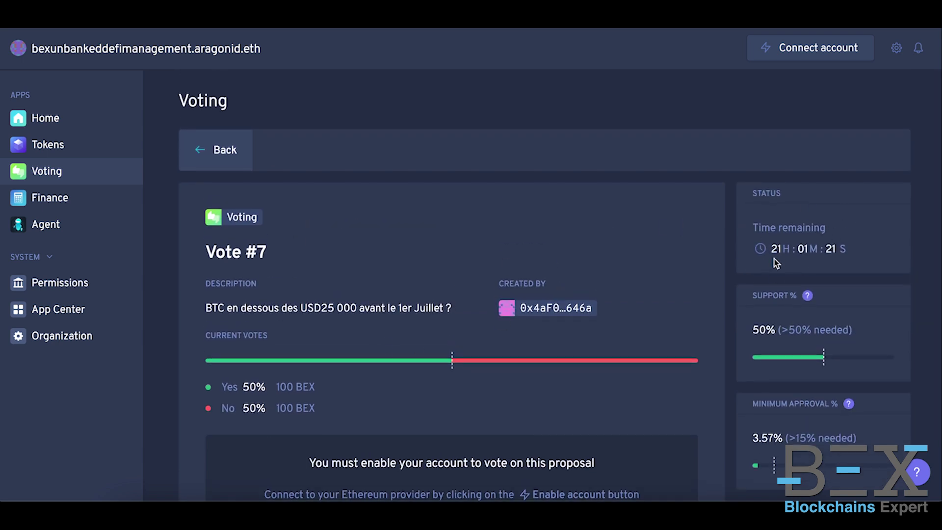
scroll(773, 271, "down", 2)
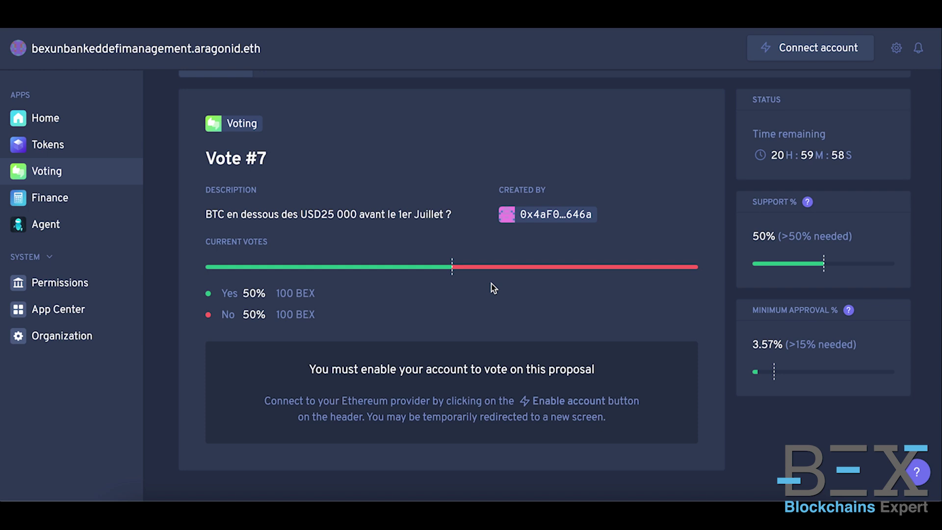
scroll(491, 284, "up", 3)
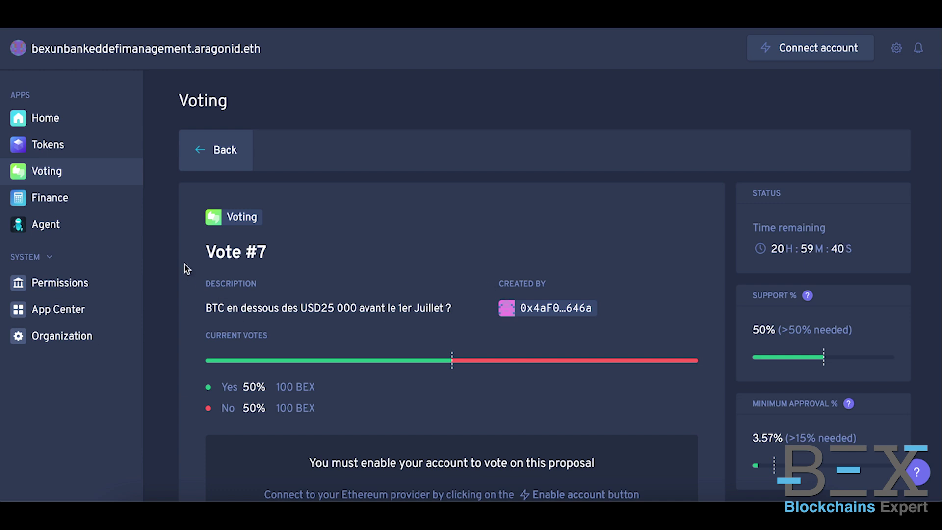
- Review the Agent app's token balances and list of deposits
left_click(54, 229)
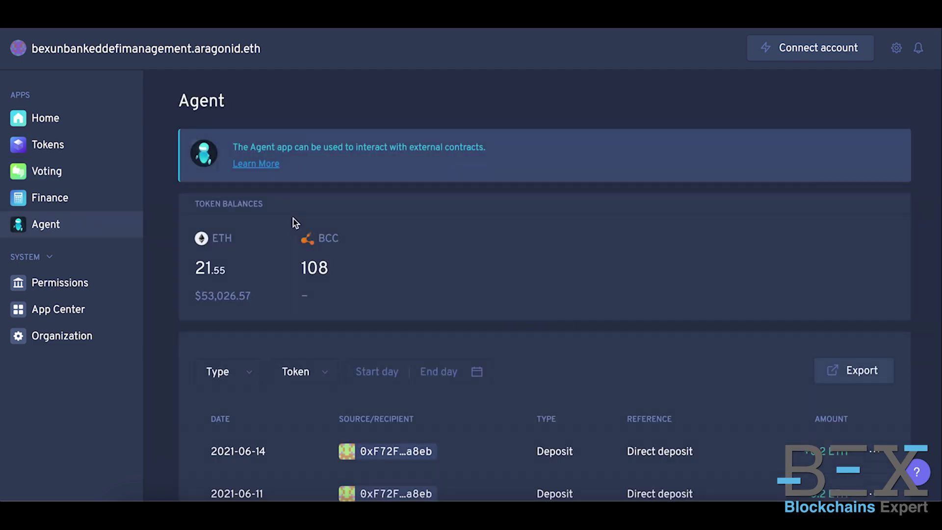
scroll(455, 236, "down", 8)
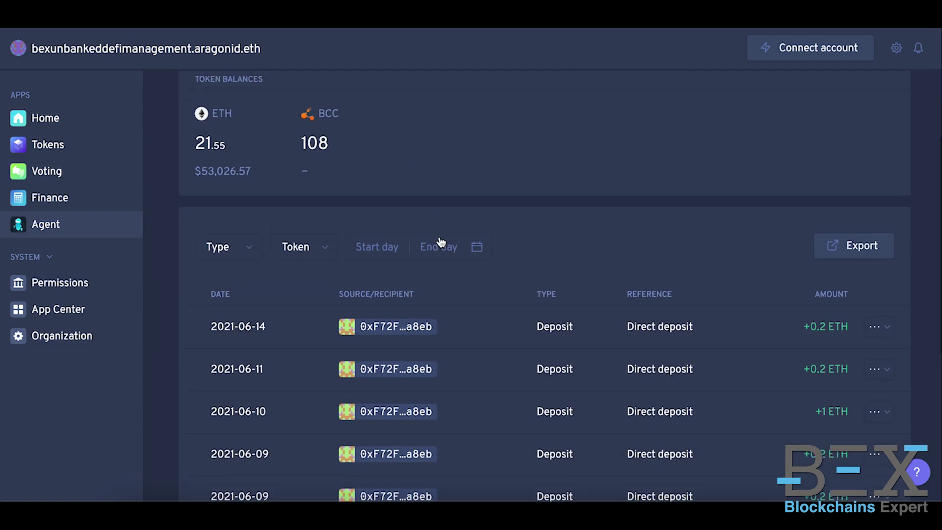
scroll(423, 351, "up", 8)
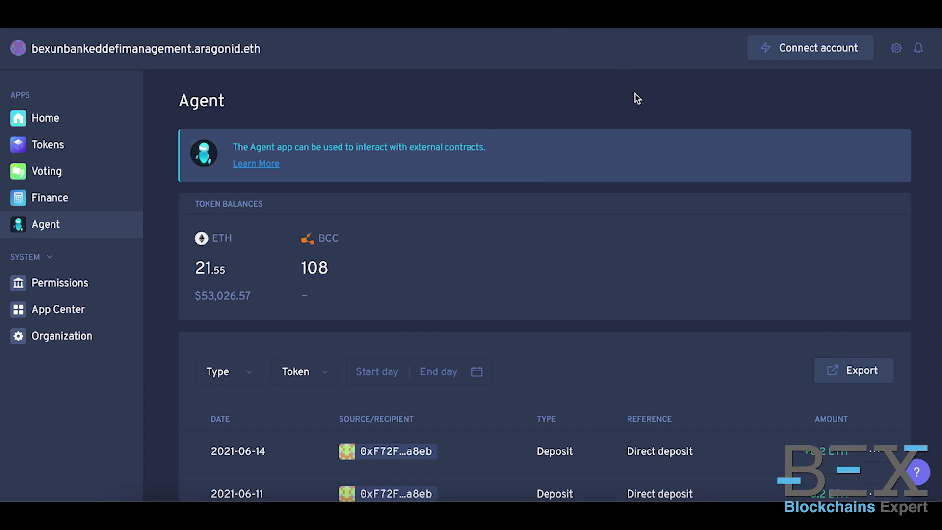
- Connect the DAO's agent account through Frame and open the organization settings to check the installed app addresses
left_click(813, 55)
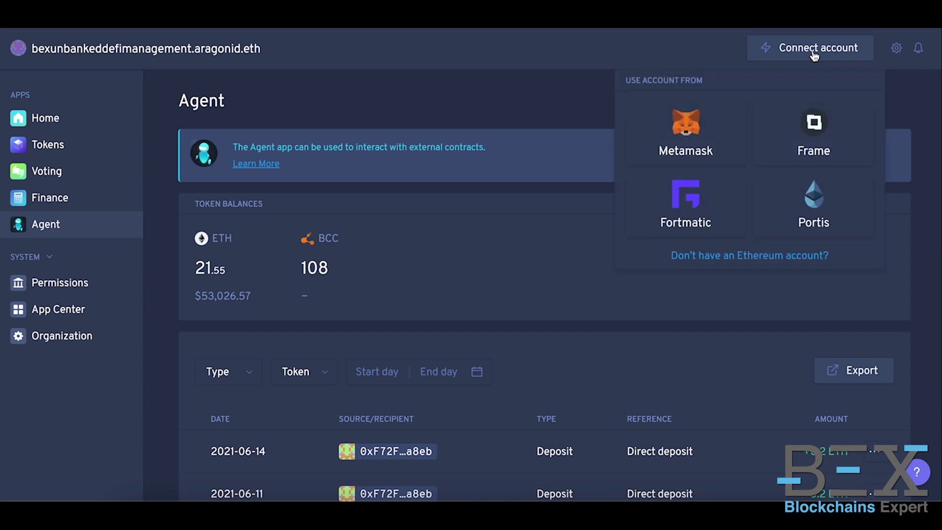
left_click(810, 123)
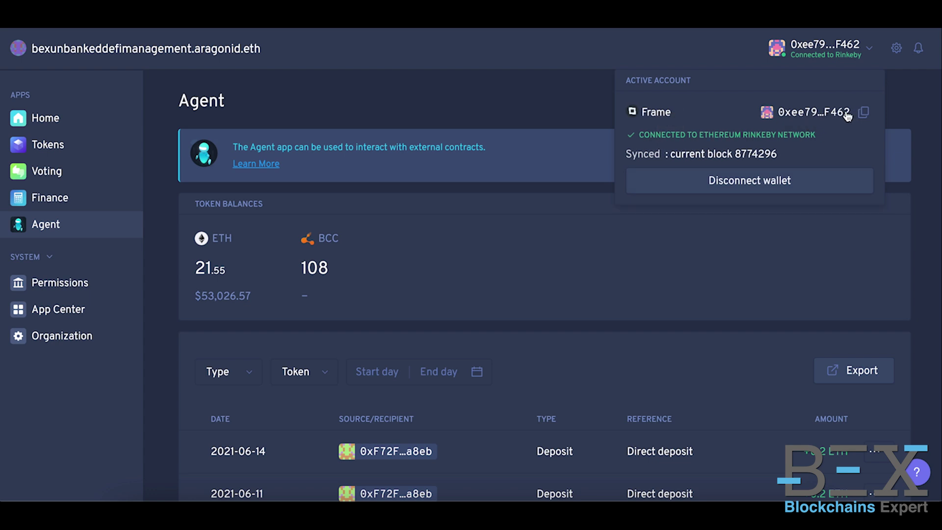
left_click(60, 338)
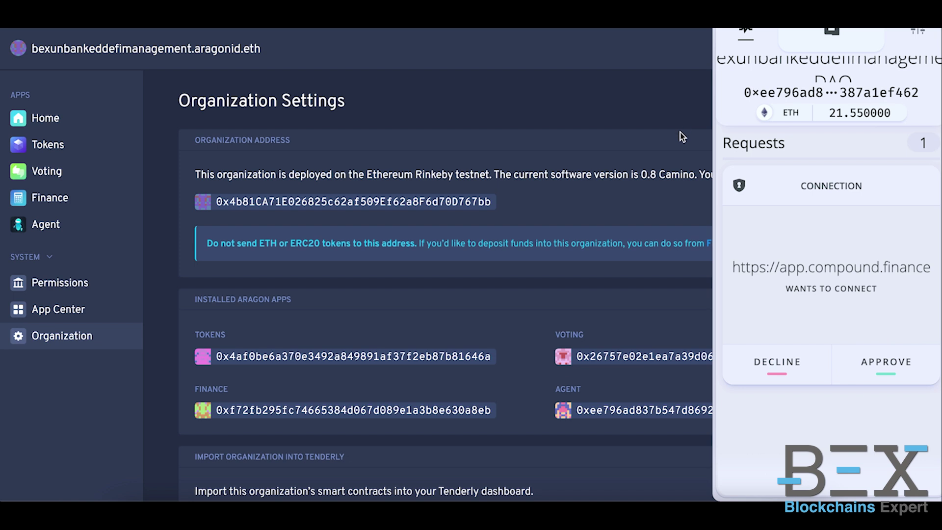
- Switch to Compound, approving the app.compound.finance connection request in Frame, and look over its supply markets
left_click(769, 105)
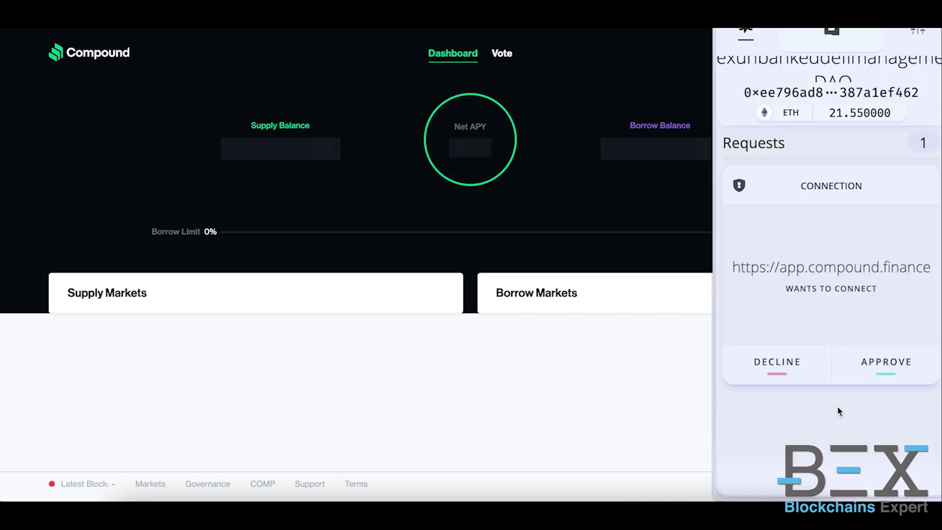
left_click(900, 364)
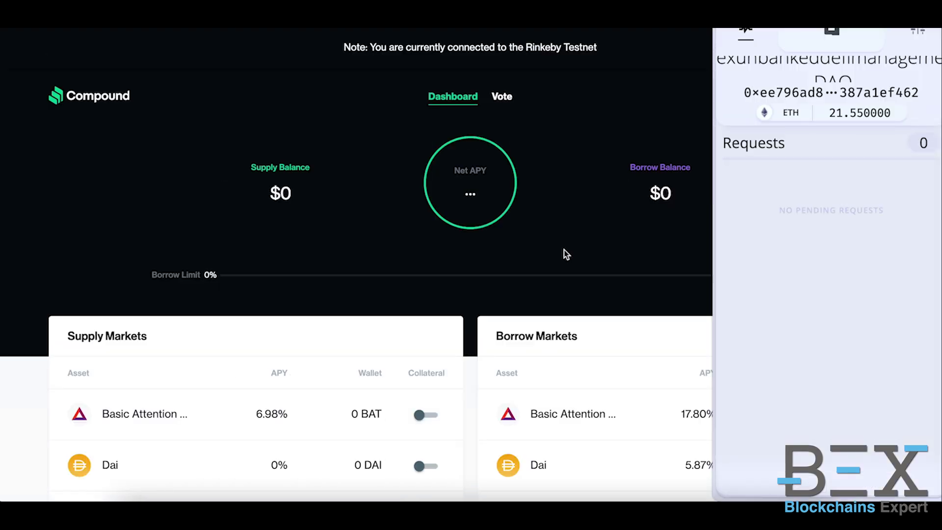
scroll(550, 257, "down", 5)
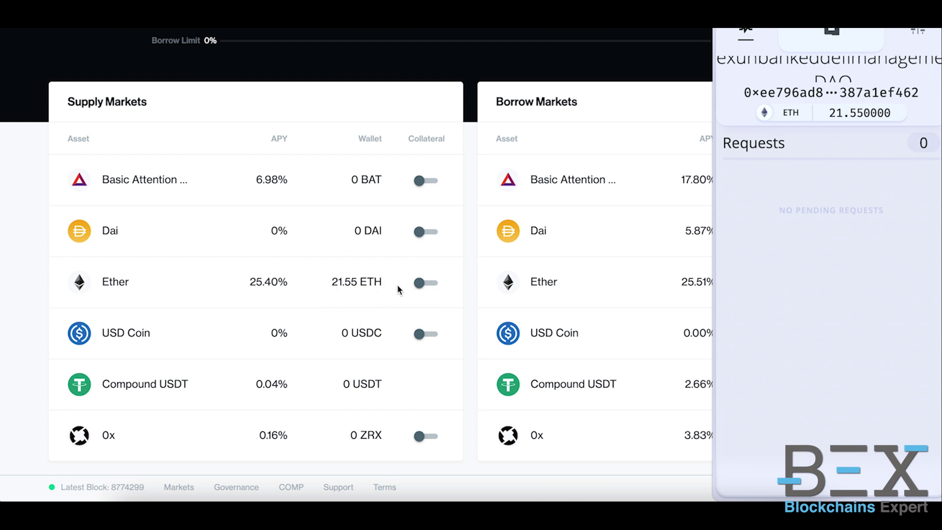
scroll(397, 286, "up", 5)
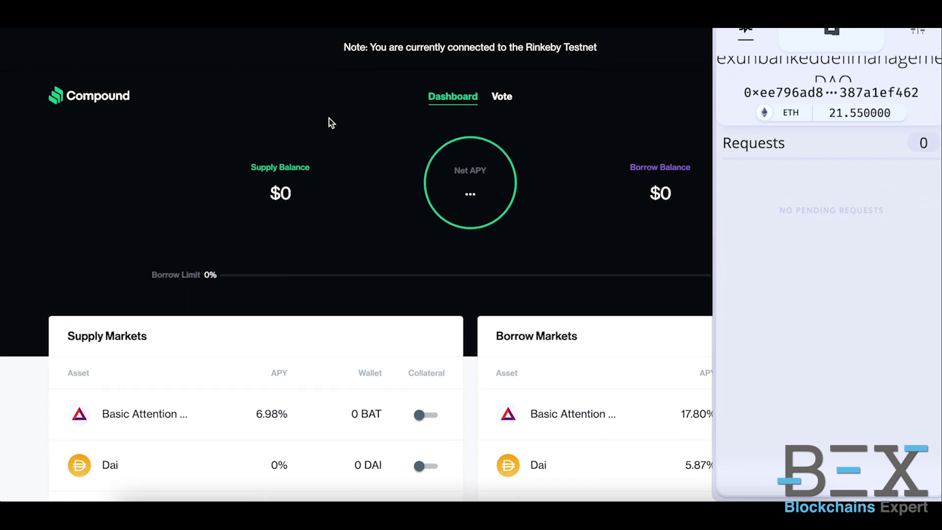
scroll(278, 362, "down", 3)
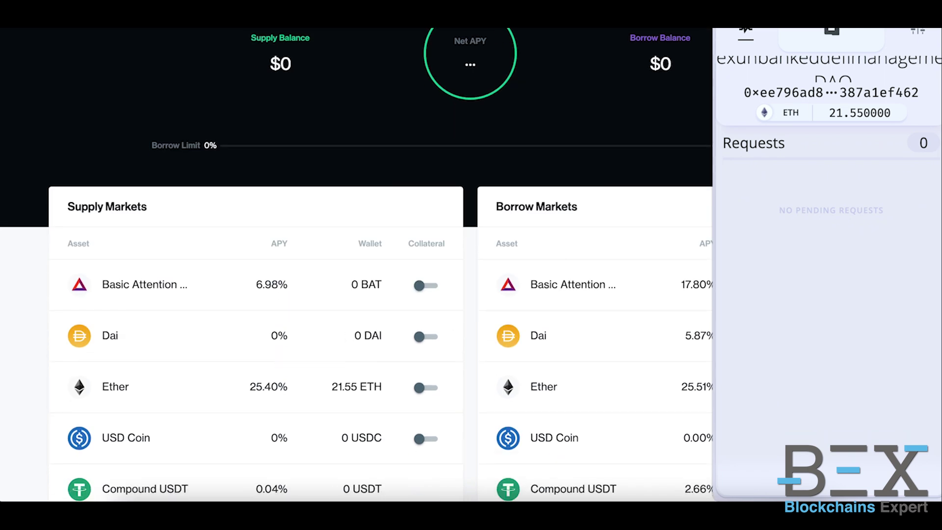
- View the dapp permissions of the DAO account in Frame and return to the full Compound dashboard
left_click(808, 142)
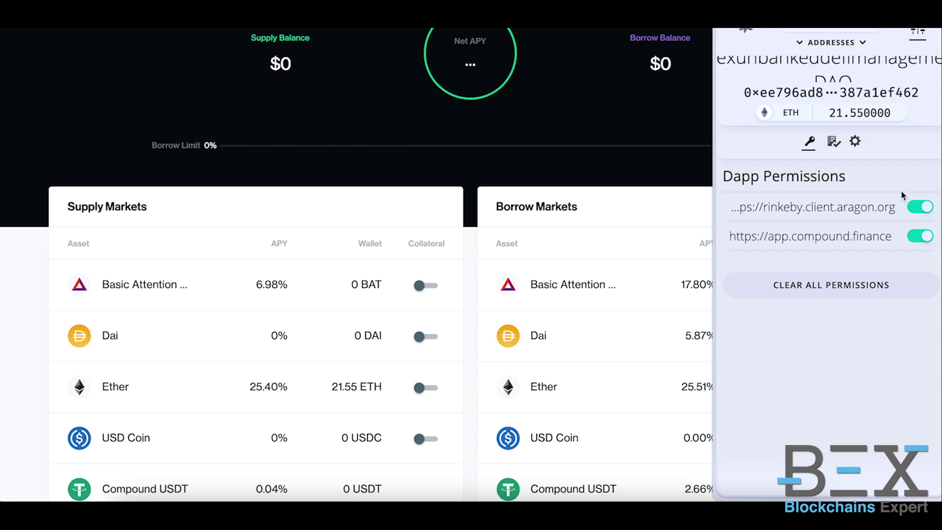
left_click(874, 293)
left_click(808, 142)
left_click(923, 34)
left_click(650, 222)
- Examine the Ether wallet balance in the supply and borrow markets, and the dashboard's Net APY on Compound
scroll(362, 467, "down", 3)
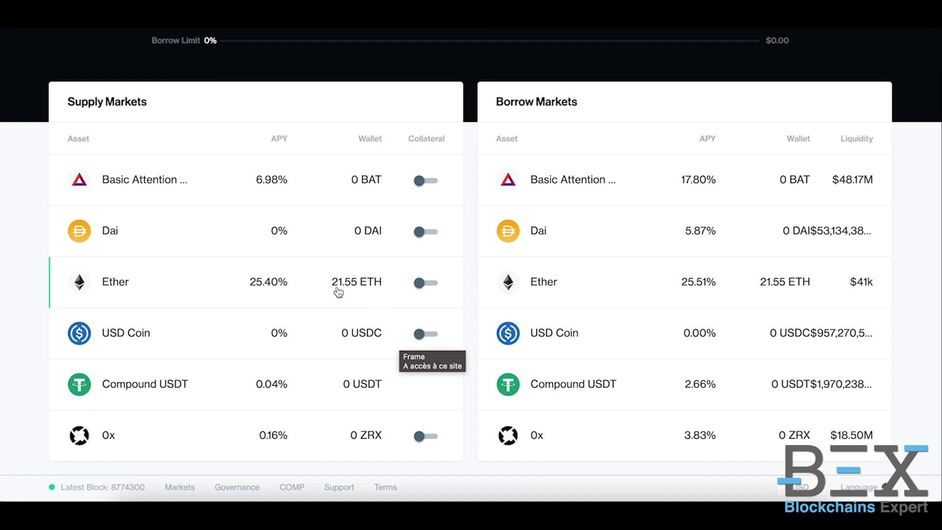
scroll(339, 293, "up", 5)
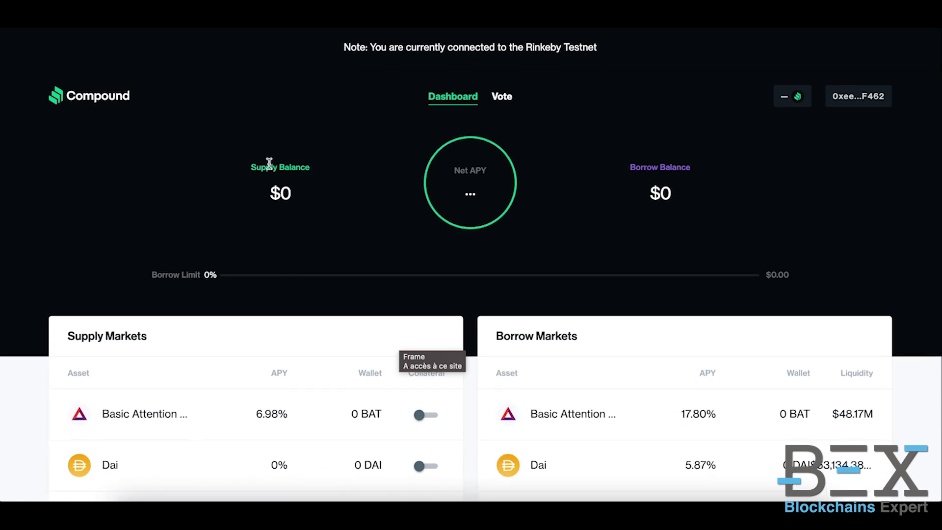
mouse_move(452, 191)
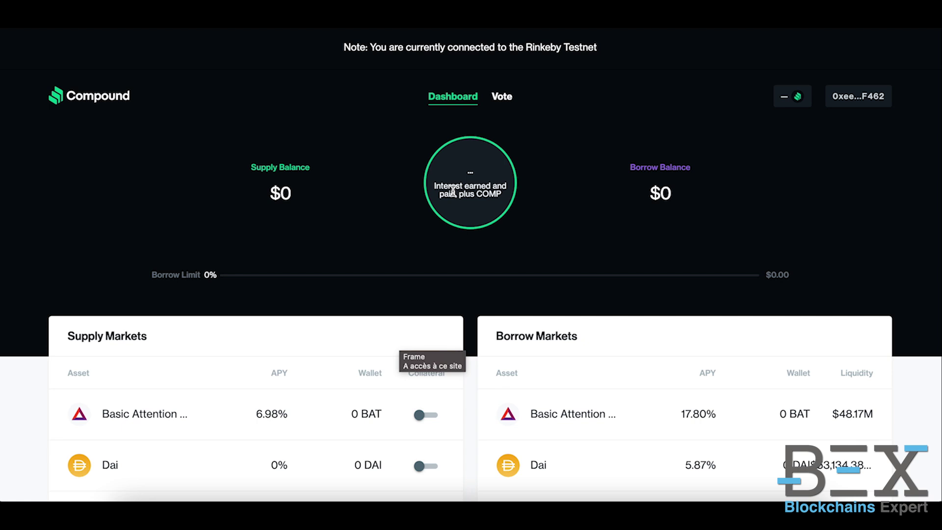
scroll(311, 235, "down", 3)
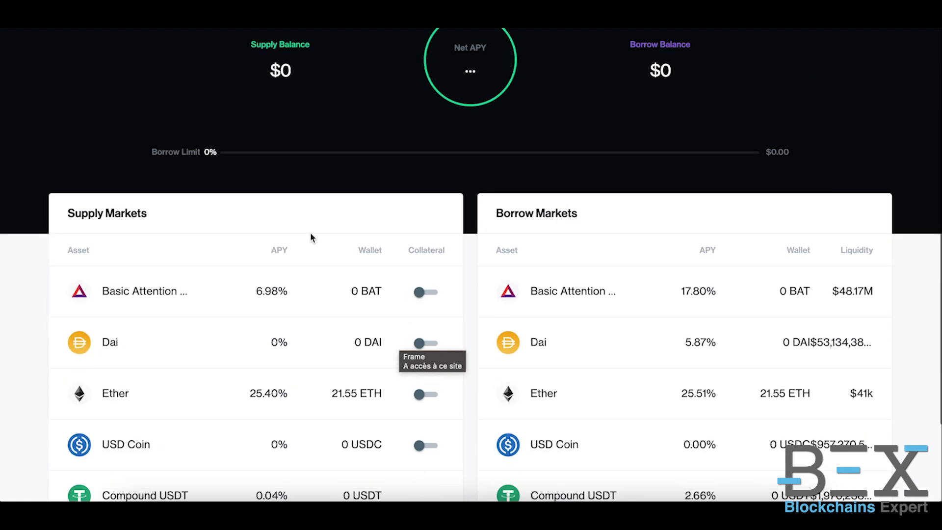
scroll(311, 238, "down", 2)
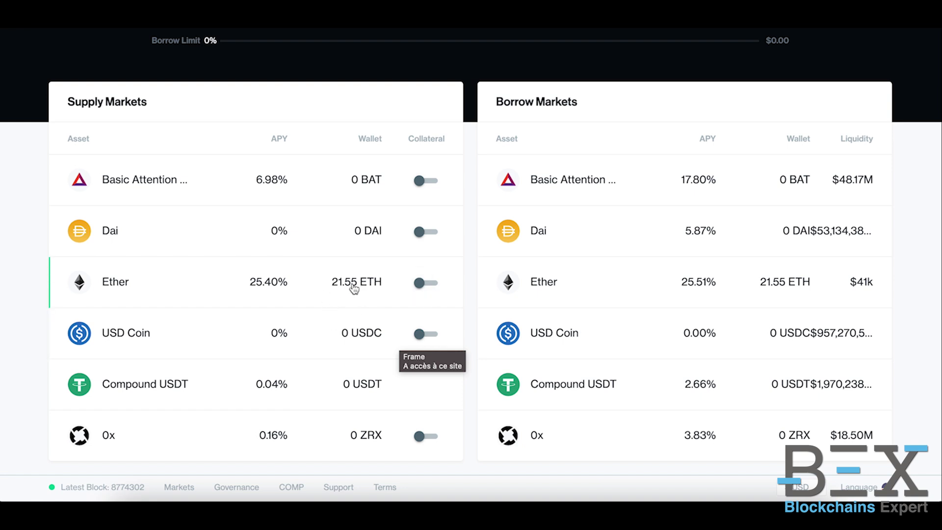
scroll(354, 289, "up", 3)
scroll(313, 370, "up", 2)
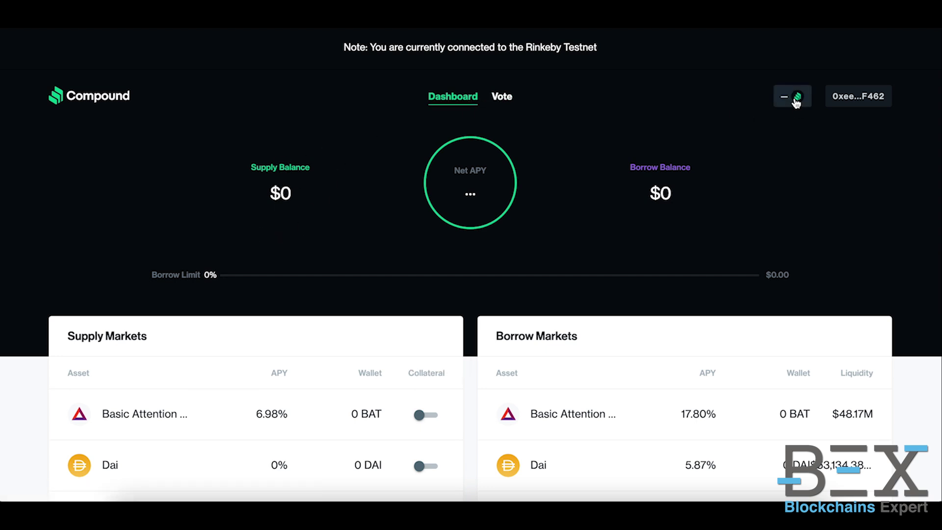
- Request enabling Ether as collateral in the supply markets, then close the confirmation dialog without signing
scroll(391, 319, "down", 4)
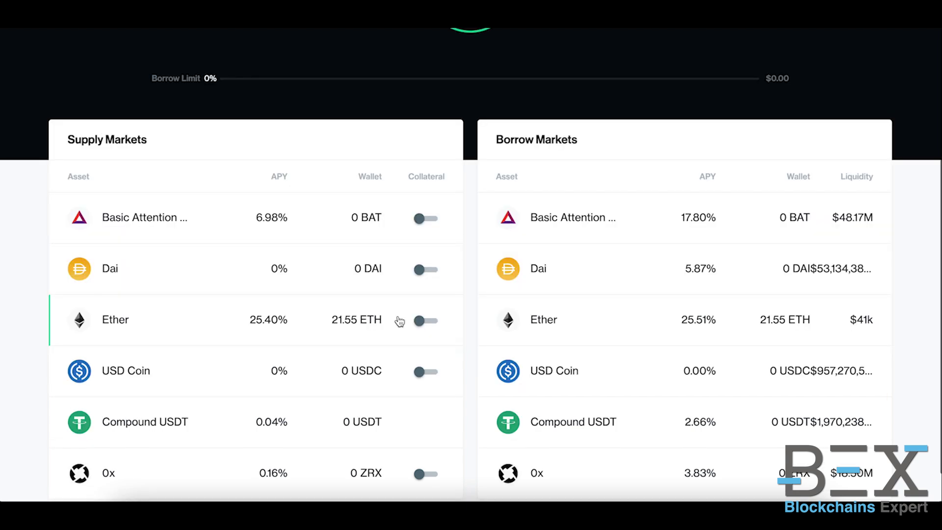
left_click(425, 319)
left_click(435, 382)
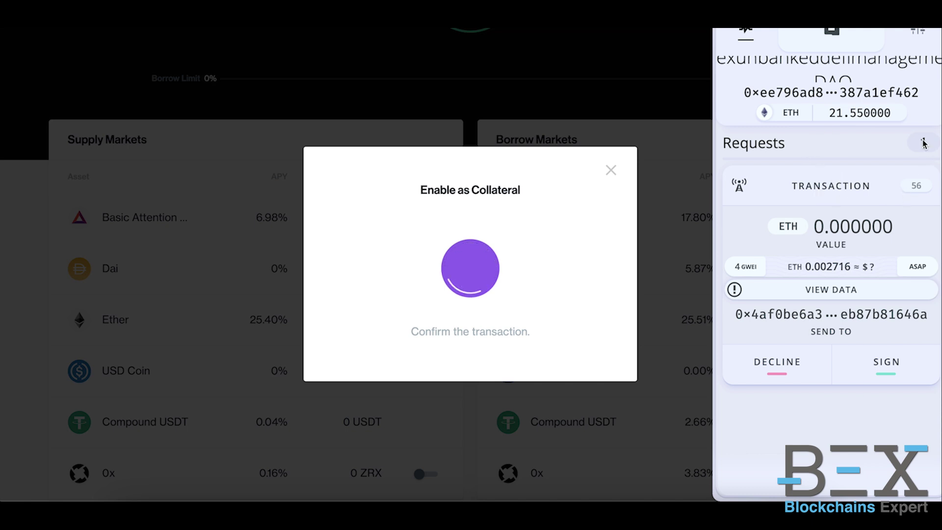
left_click(611, 171)
- Open the Ether supply market and request supplying 1 ETH
scroll(310, 308, "down", 1)
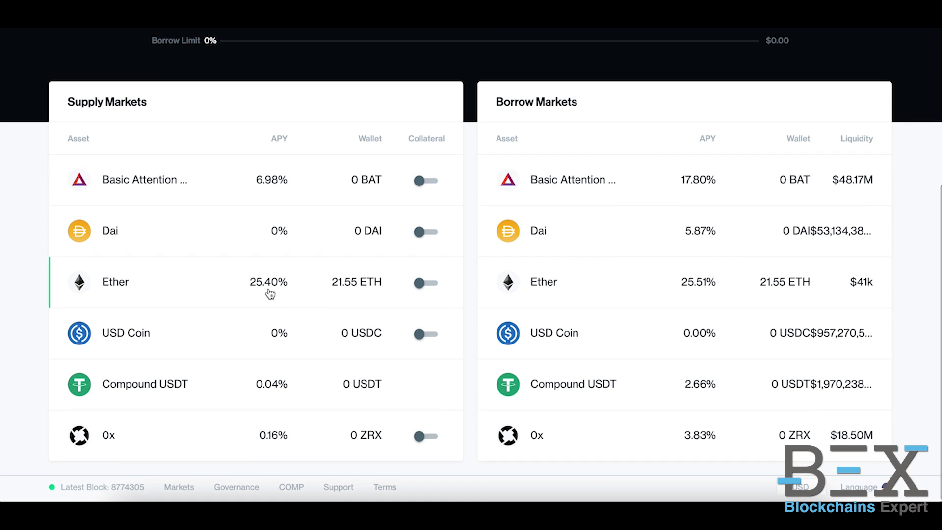
left_click(270, 293)
scroll(483, 198, "down", 1)
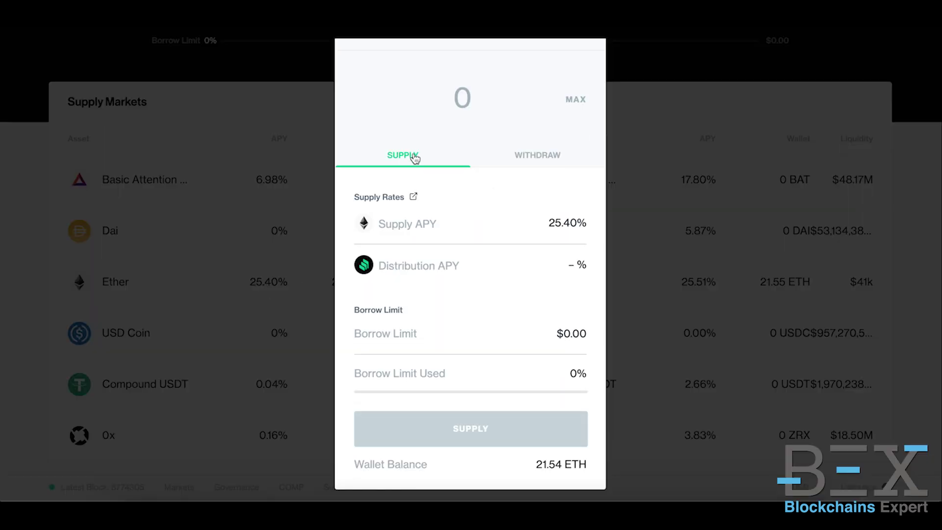
type("1")
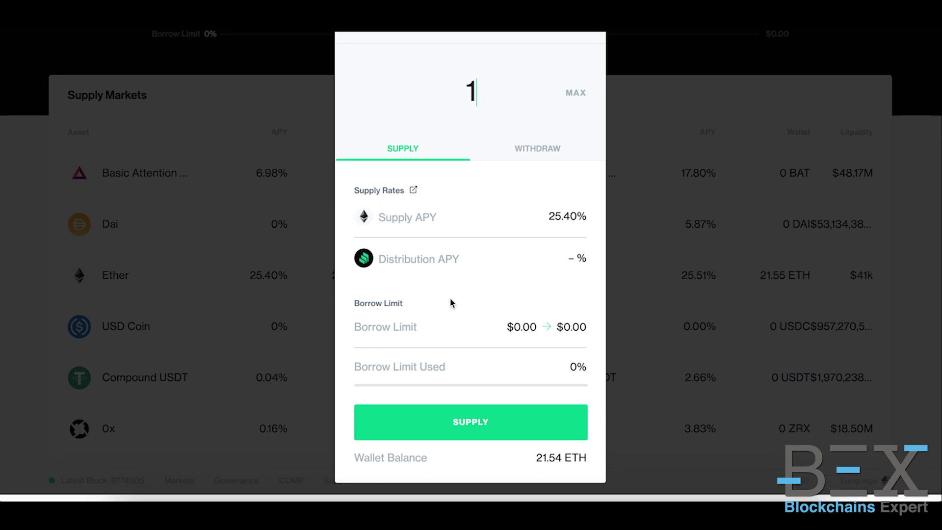
left_click(457, 444)
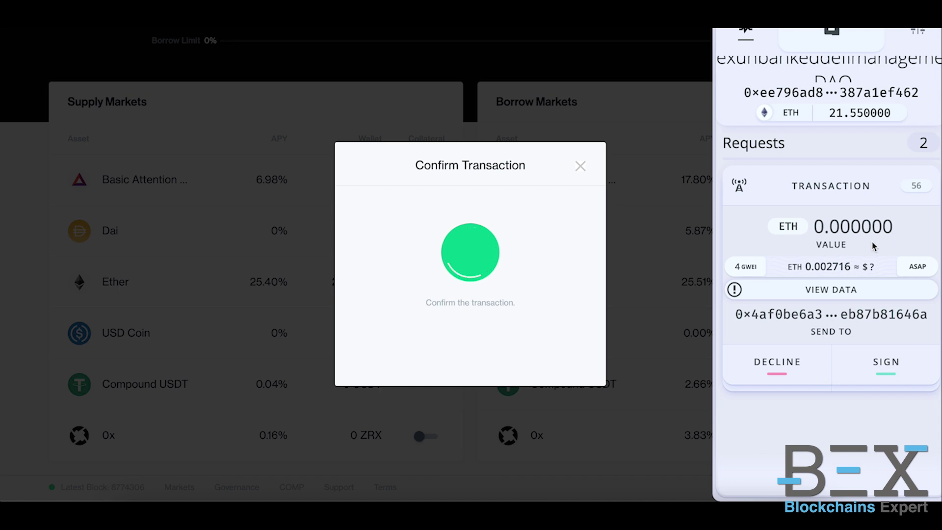
- Try to sign both pending transaction requests in Frame and close Compound's transaction confirmation
left_click(876, 365)
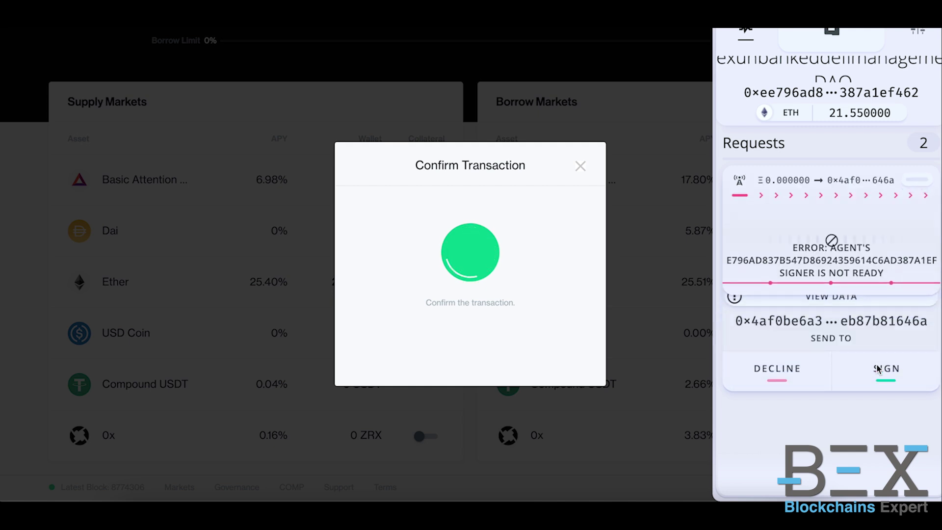
scroll(853, 419, "down", 3)
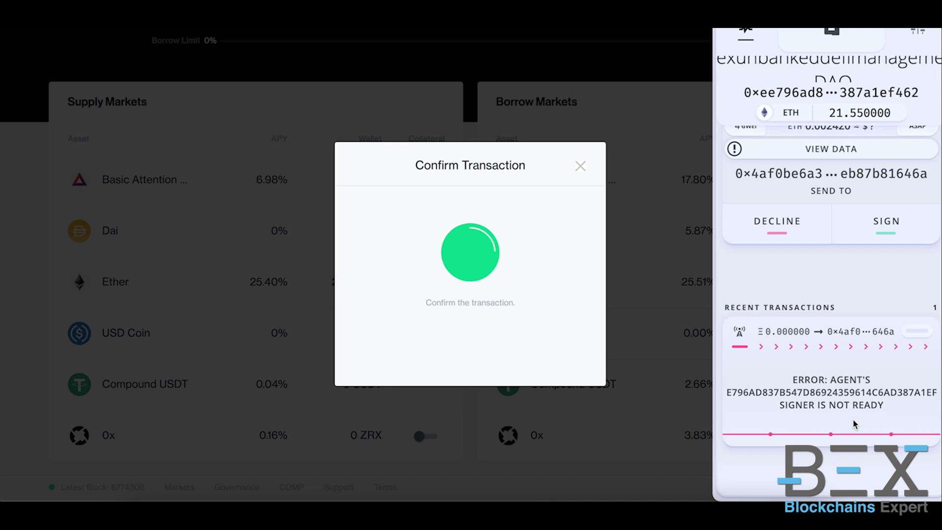
scroll(853, 419, "up", 2)
left_click(903, 282)
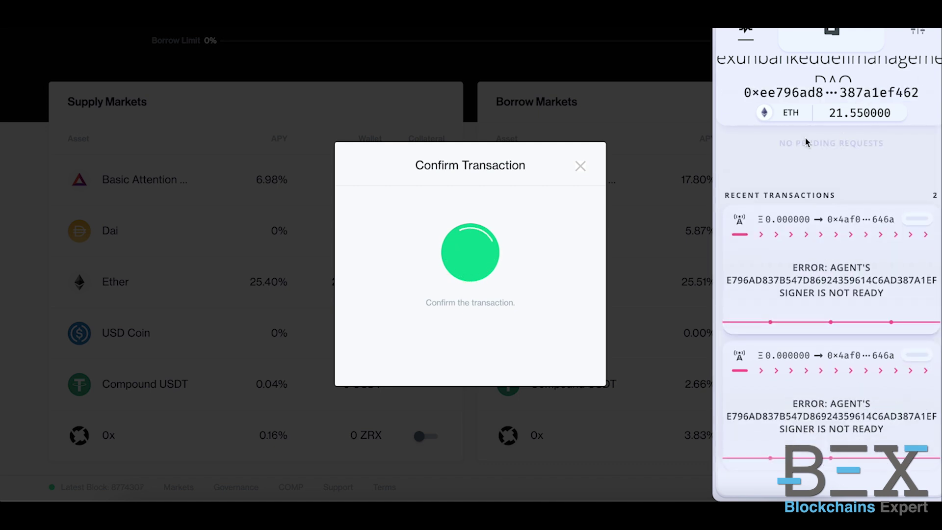
left_click(581, 167)
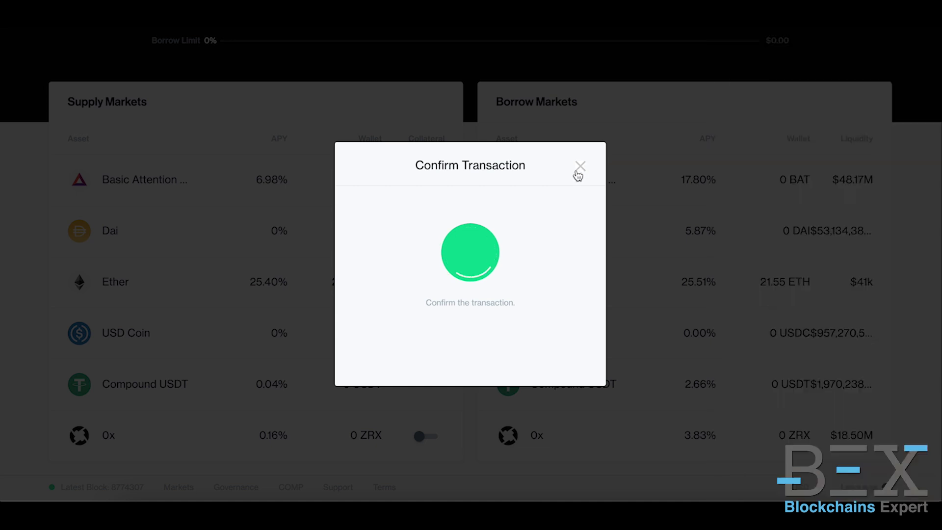
left_click(580, 167)
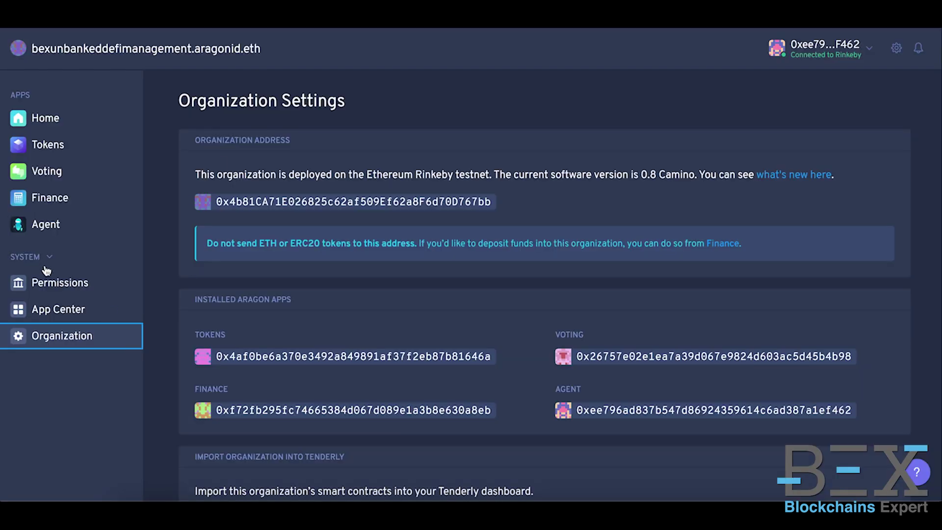
- Switch to the Aragon organization's permissions and inspect the Voting entity assigned to and managing the Agent's Execute actions
left_click(49, 285)
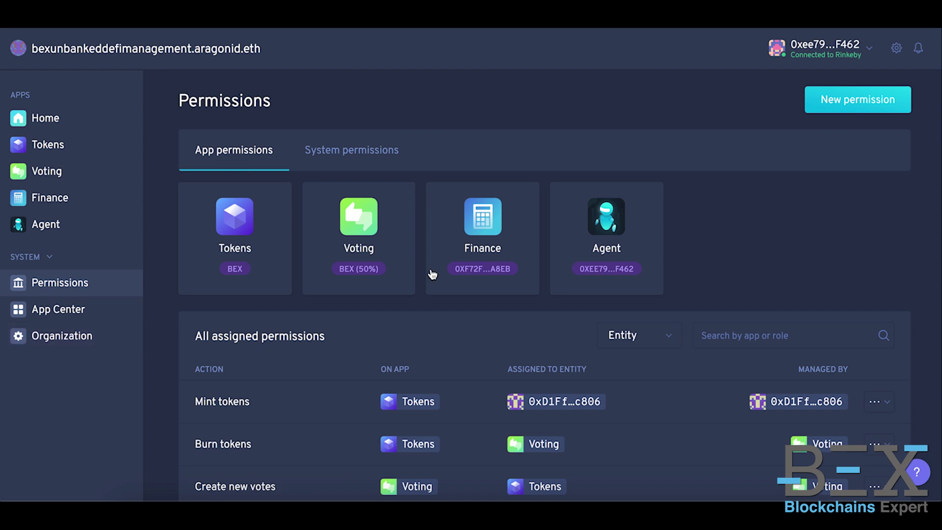
scroll(432, 274, "down", 7)
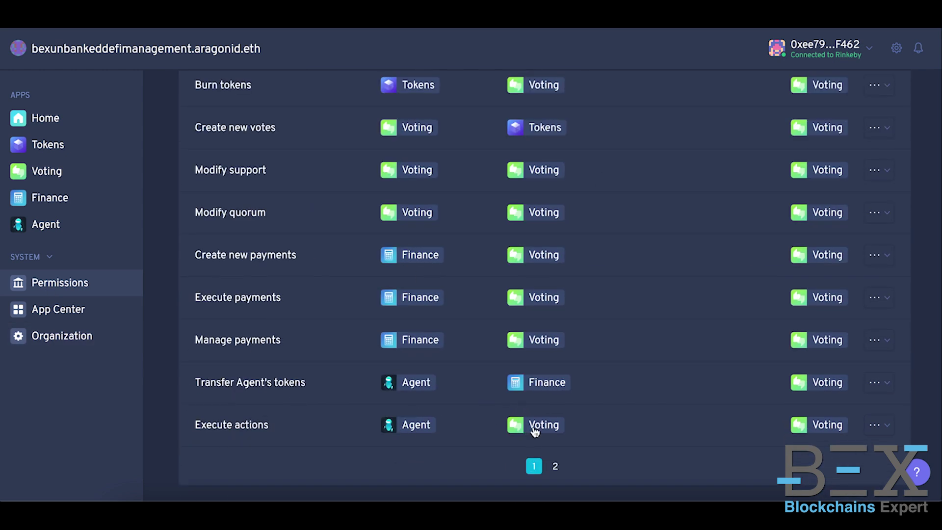
scroll(536, 410, "up", 7)
scroll(542, 372, "down", 7)
left_click(828, 424)
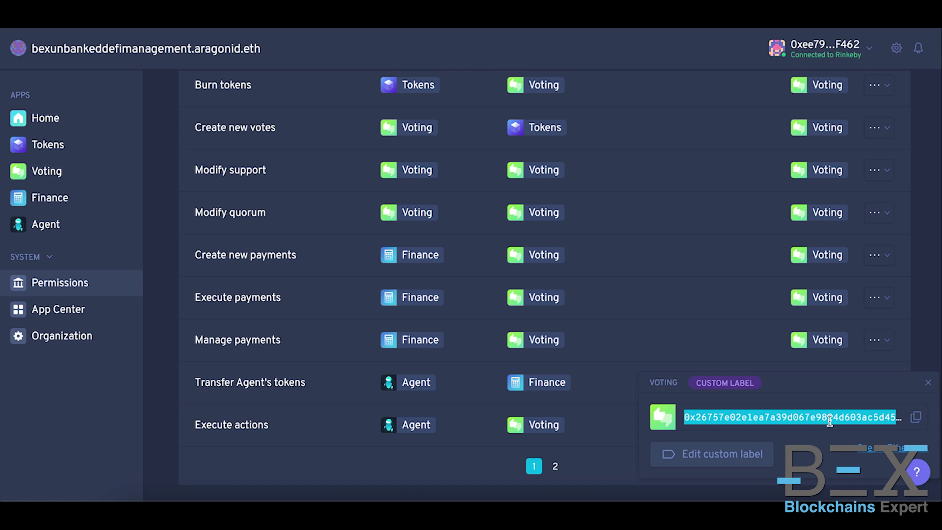
left_click(558, 423)
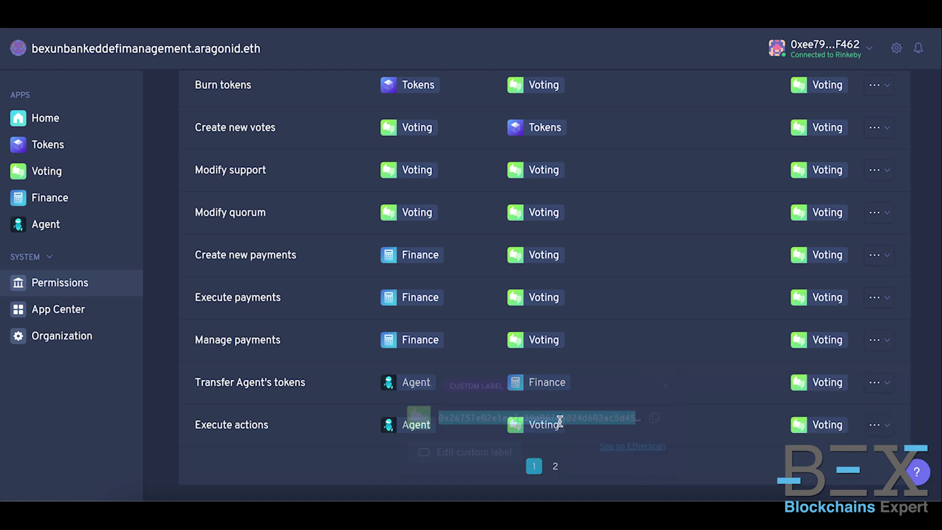
left_click(723, 413)
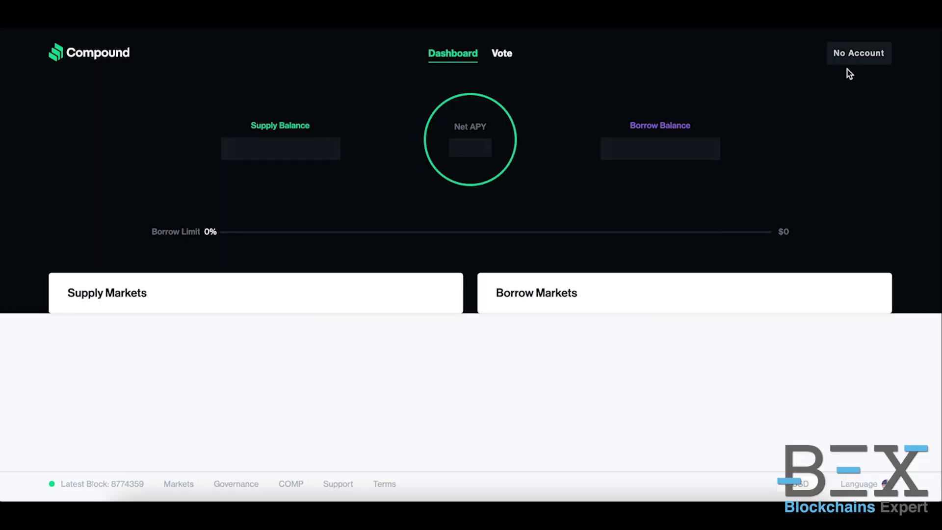
- View Compound's wallet connection options, then return to Aragon's permissions to check which app manages the Agent's Execute actions
left_click(855, 55)
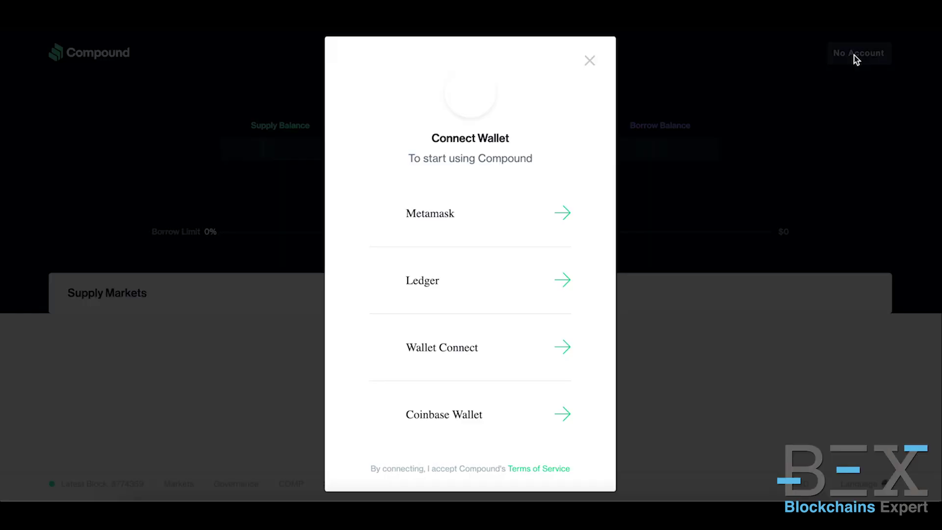
left_click(593, 63)
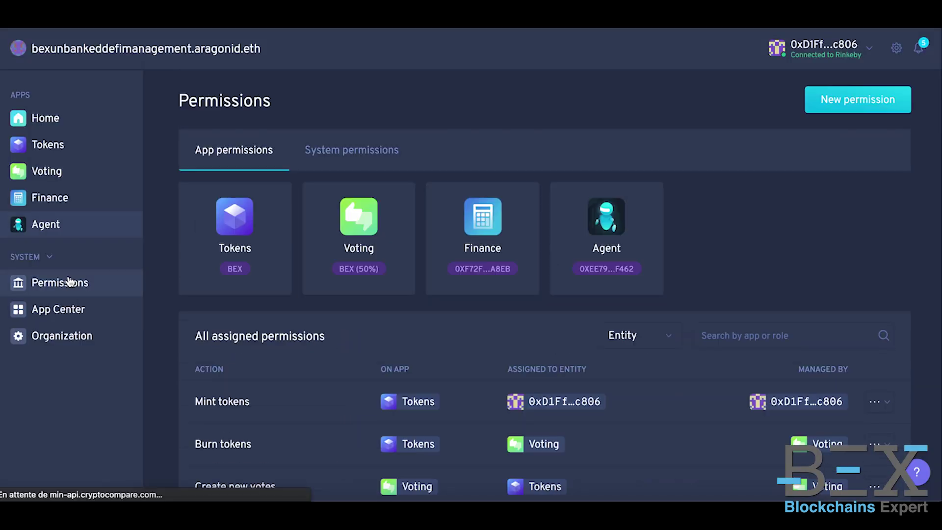
scroll(324, 330, "down", 7)
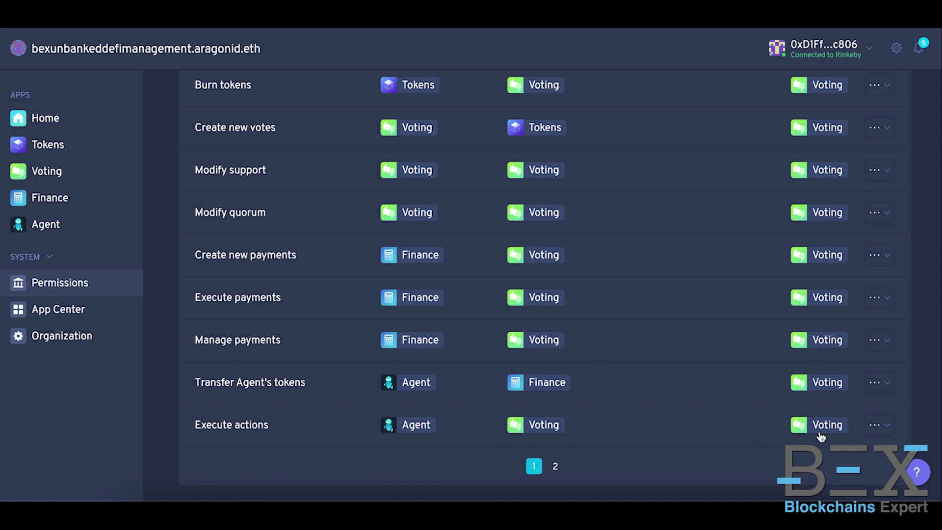
mouse_move(821, 437)
- View vote #8 on granting Agent the Execute actions role, then look through the Agent app's transfers
left_click(43, 173)
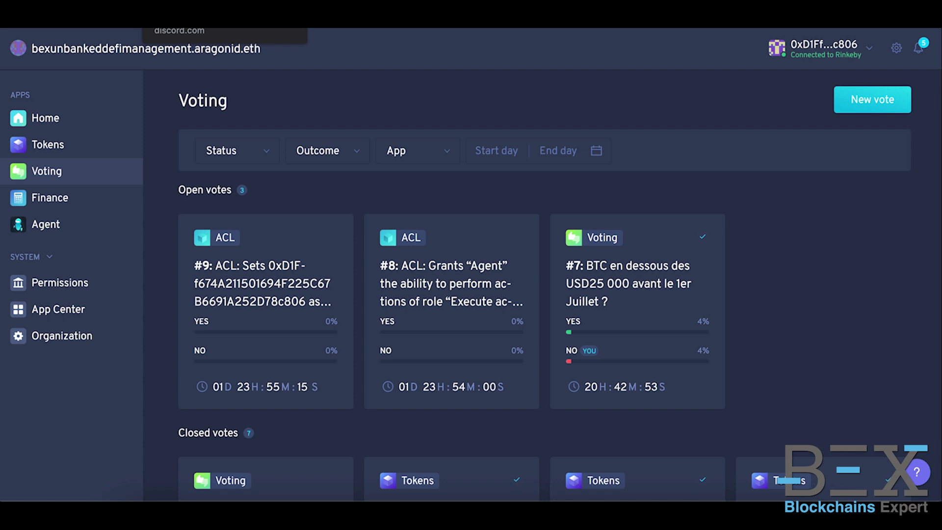
left_click(430, 283)
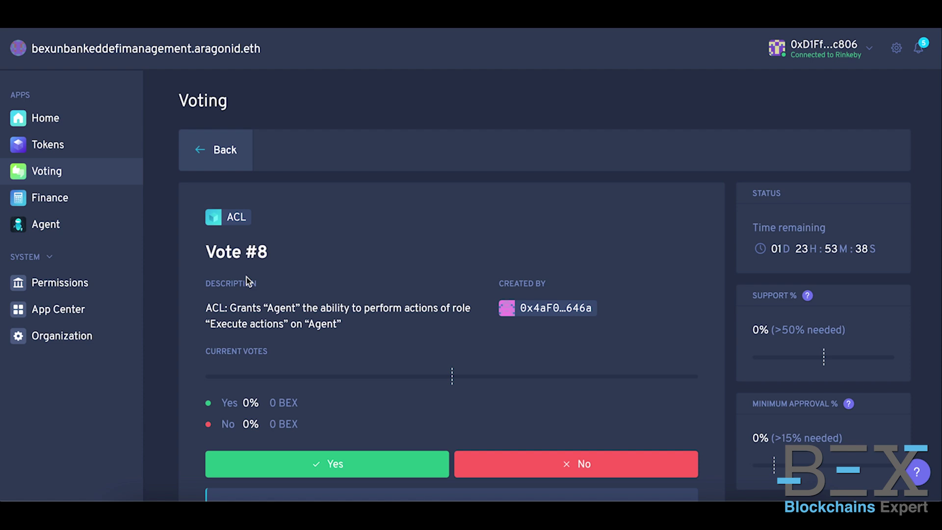
left_click(24, 224)
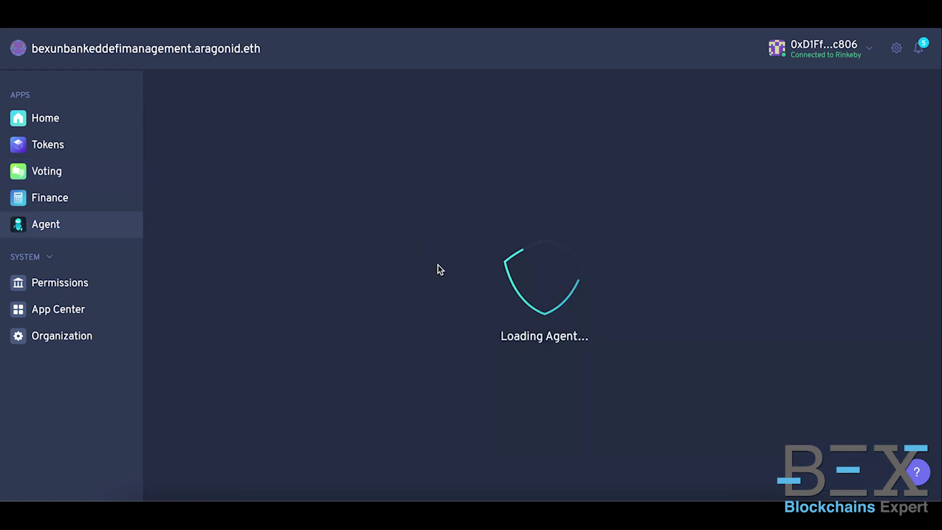
scroll(639, 292, "down", 8)
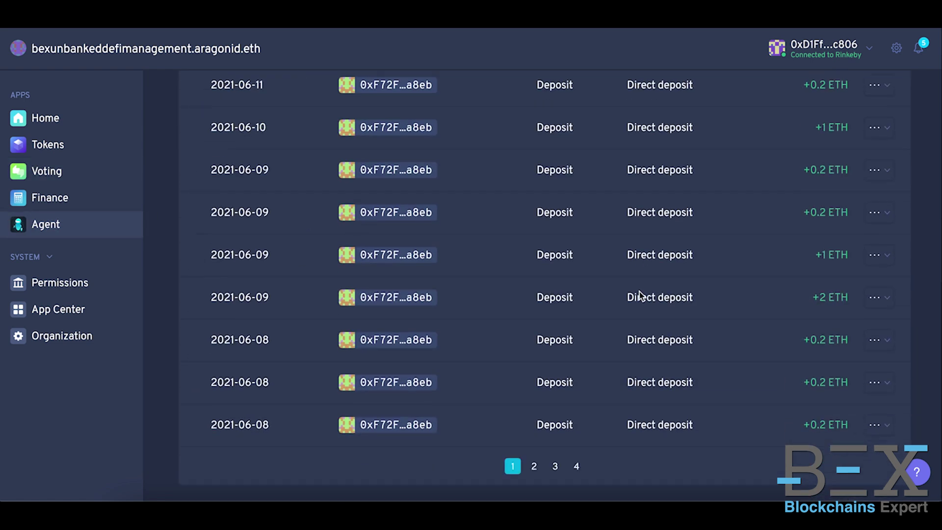
scroll(640, 291, "up", 1)
- Examine all assigned app permissions, comparing the action, assigned entity and manager for Tokens, Voting, Finance and Agent
left_click(57, 286)
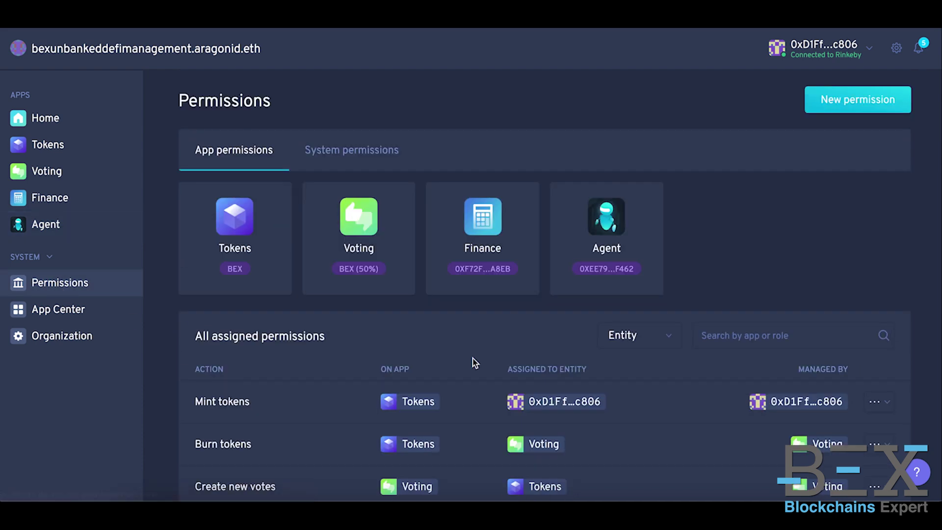
scroll(472, 358, "down", 7)
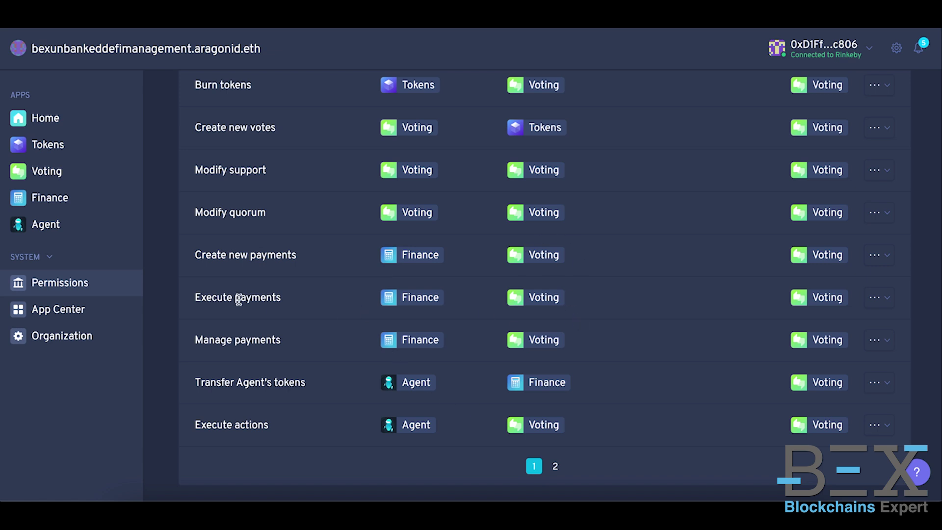
scroll(239, 299, "up", 1)
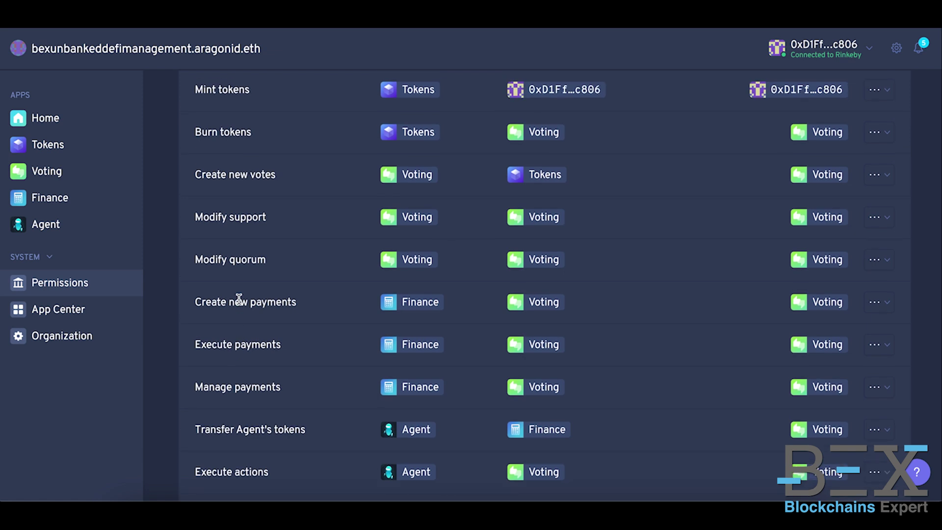
scroll(239, 299, "down", 1)
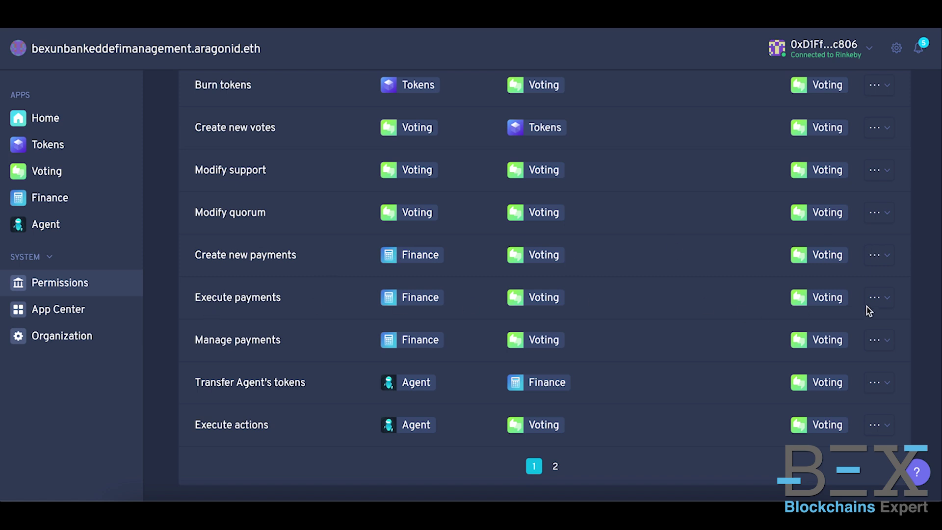
scroll(247, 249, "up", 1)
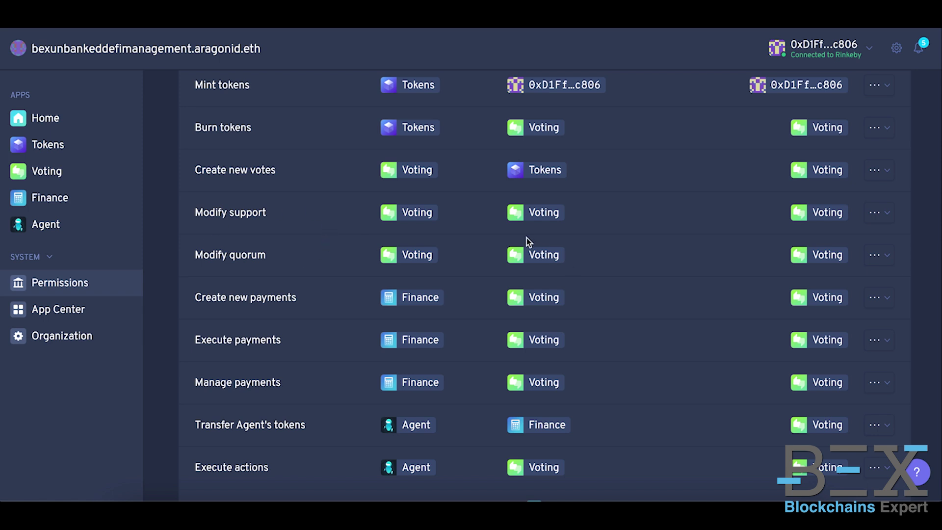
scroll(331, 398, "down", 1)
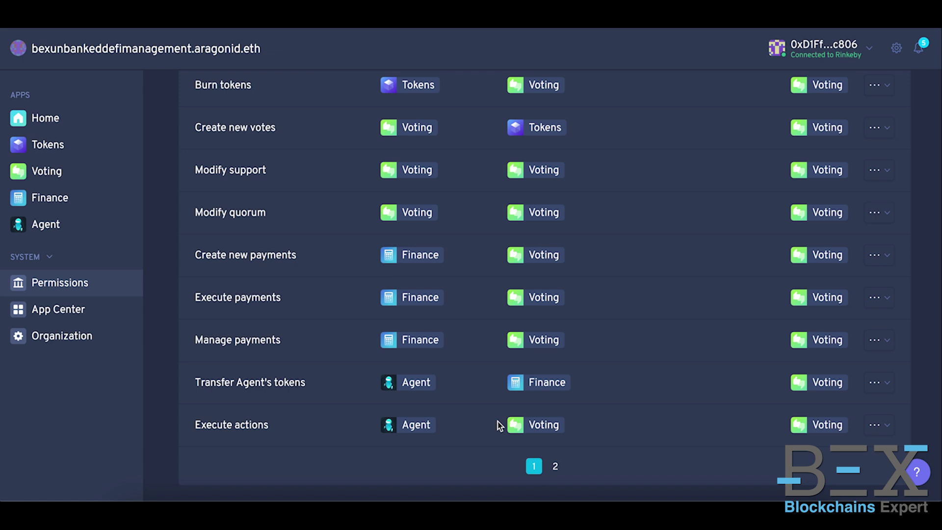
scroll(215, 308, "up", 1)
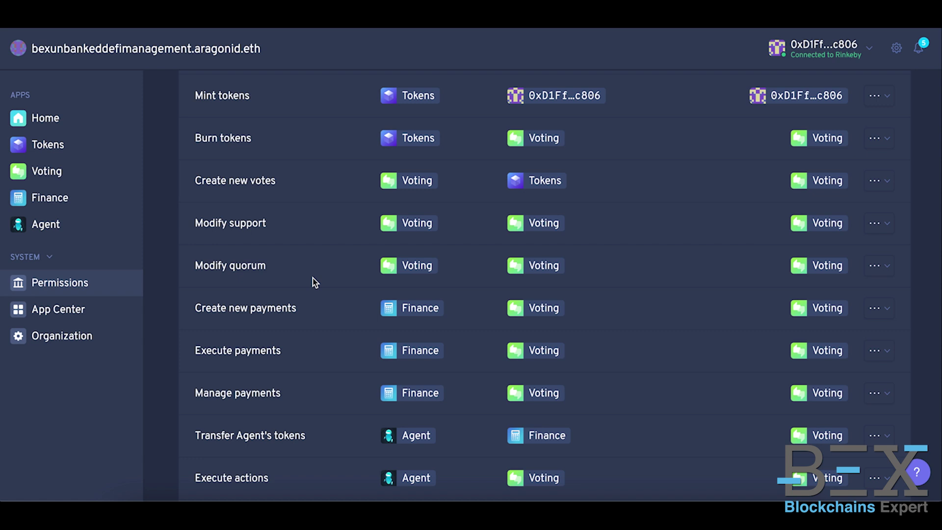
scroll(313, 278, "down", 1)
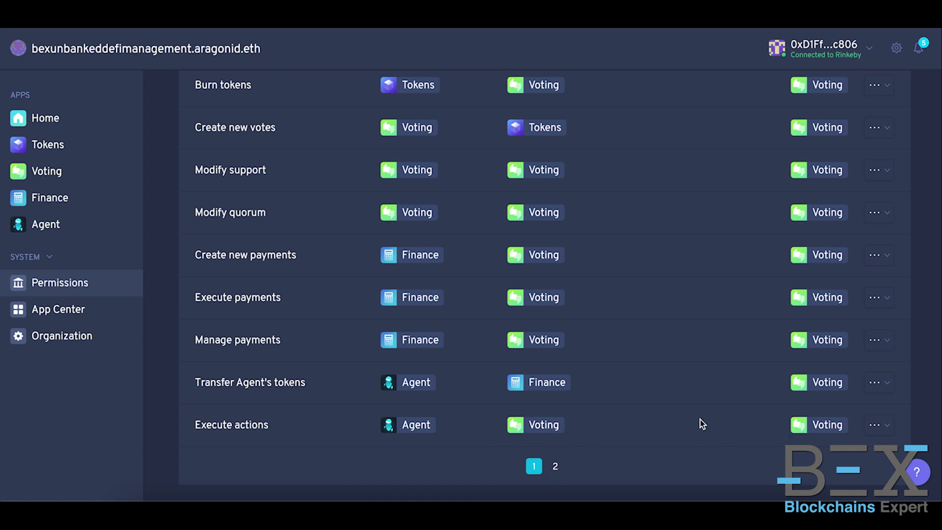
scroll(620, 323, "up", 6)
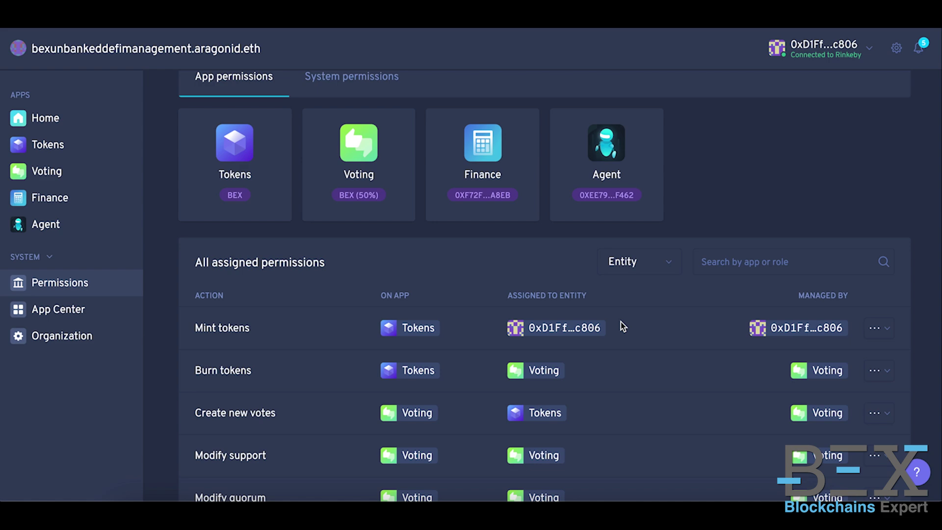
scroll(622, 327, "down", 6)
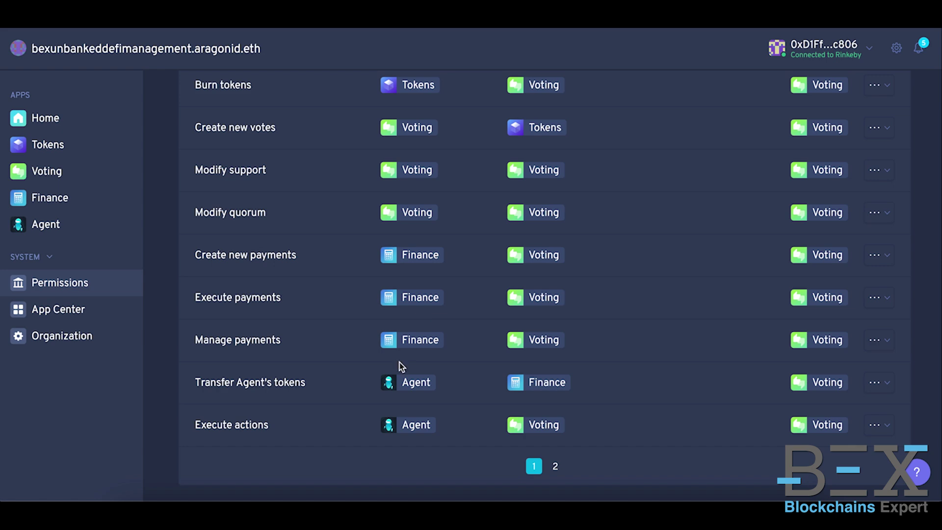
scroll(571, 412, "up", 5)
scroll(570, 408, "up", 3)
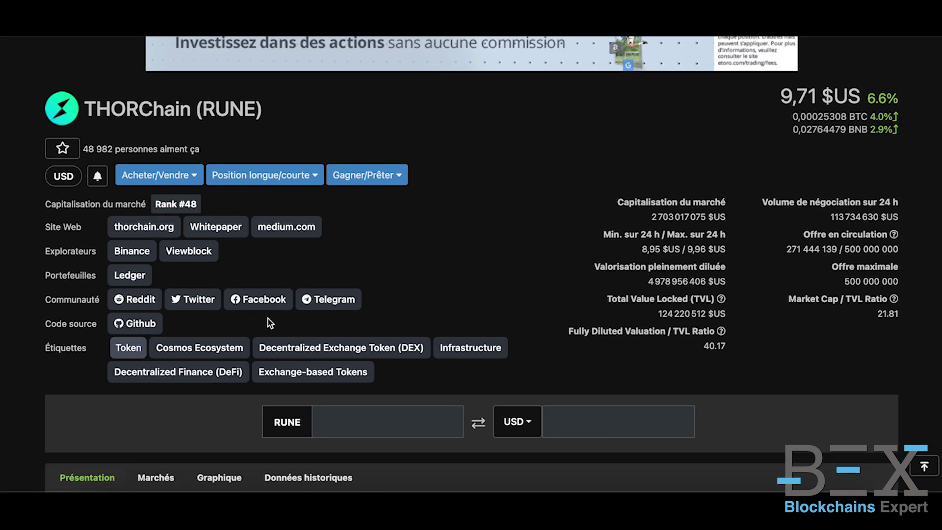
- Examine THORChain (RUNE) on CoinGecko, including its full price history chart, recent low and market statistics
scroll(136, 142, "down", 12)
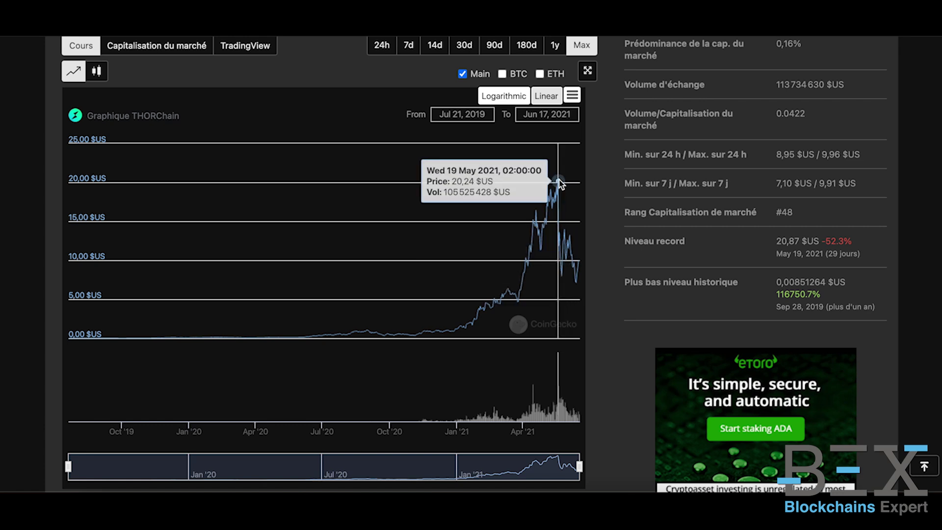
scroll(559, 184, "up", 2)
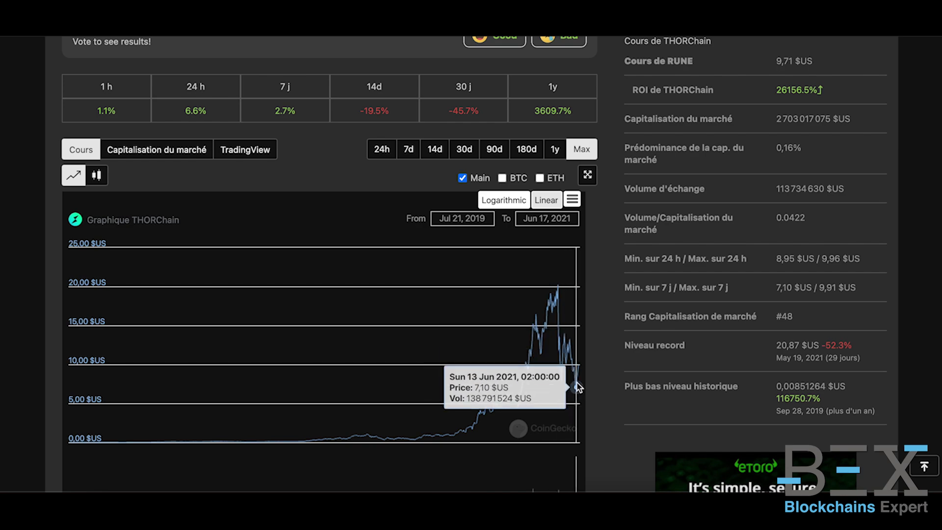
scroll(437, 366, "up", 15)
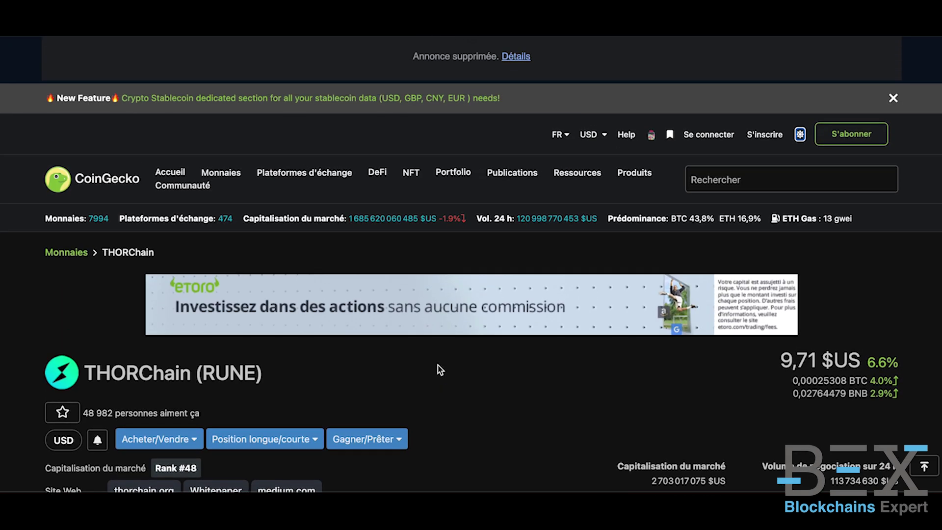
scroll(438, 365, "down", 8)
scroll(438, 366, "up", 2)
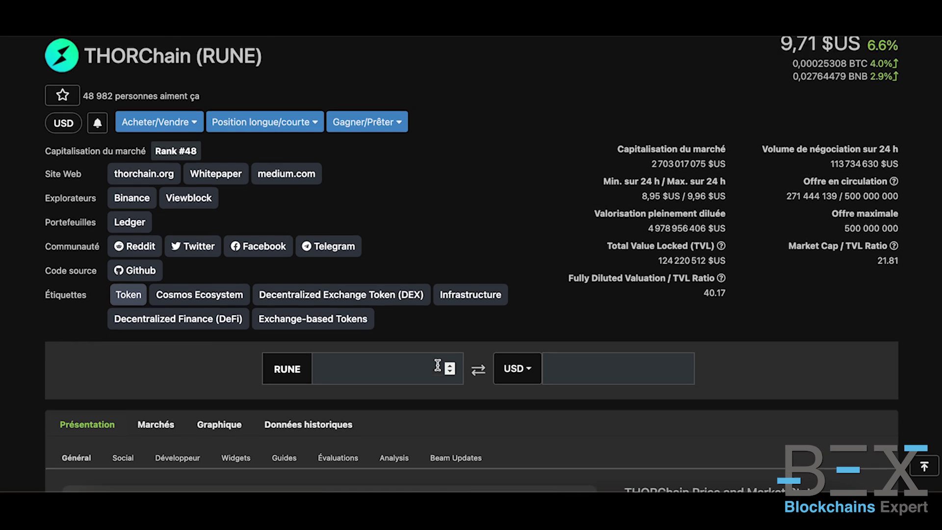